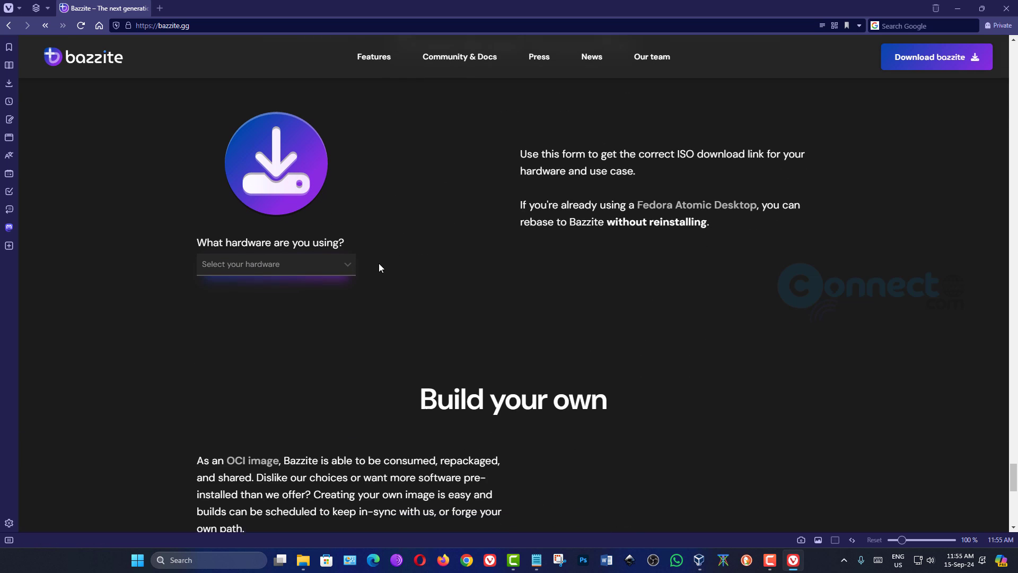
# Choose Desktop as the hardware and AMD as the primary GPU vendor in the Bazzite ISO form
pyautogui.click(342, 259)
pyautogui.click(331, 307)
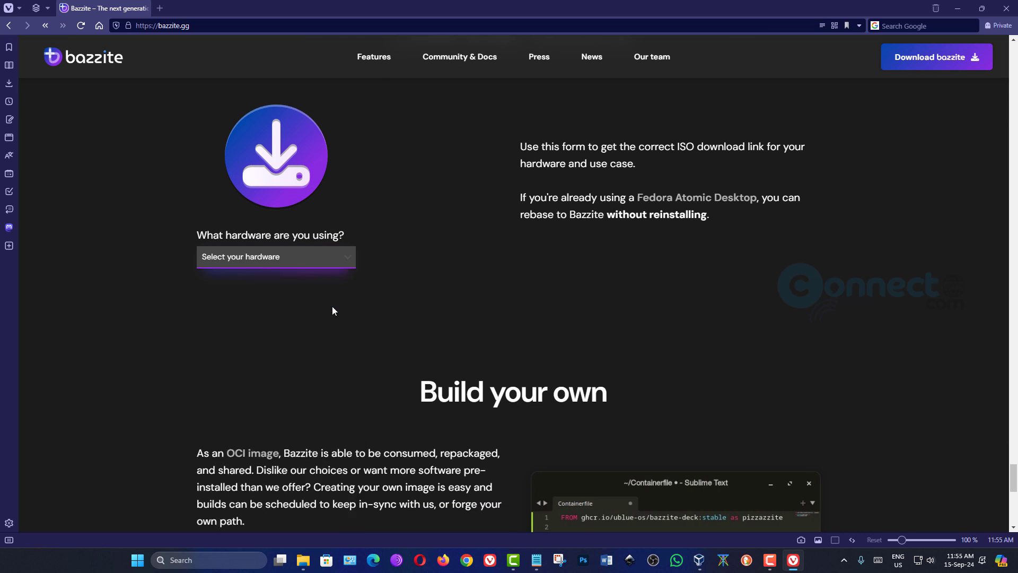
pyautogui.scroll(-1, 329, 259)
pyautogui.click(328, 260)
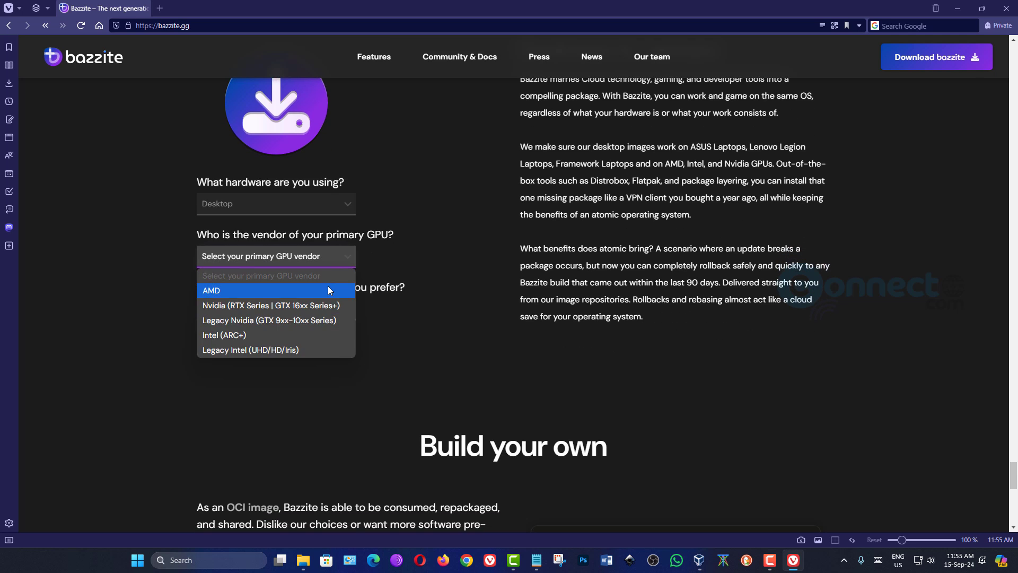
pyautogui.click(327, 289)
# Choose KDE (Like SteamOS) as the desktop environment and No for Steam Gaming Mode
pyautogui.scroll(-1, 329, 279)
pyautogui.click(327, 258)
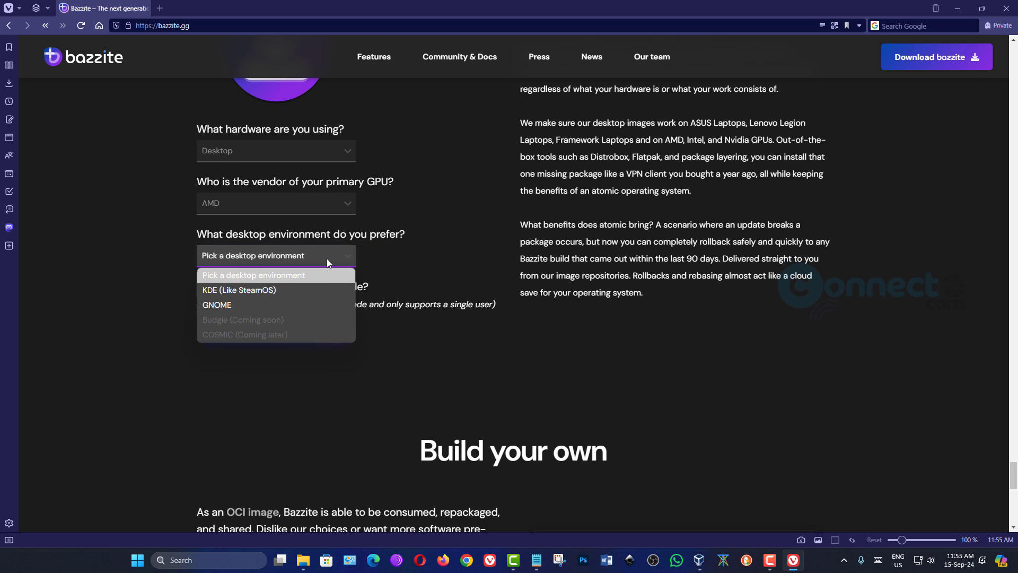
pyautogui.click(318, 290)
pyautogui.click(330, 324)
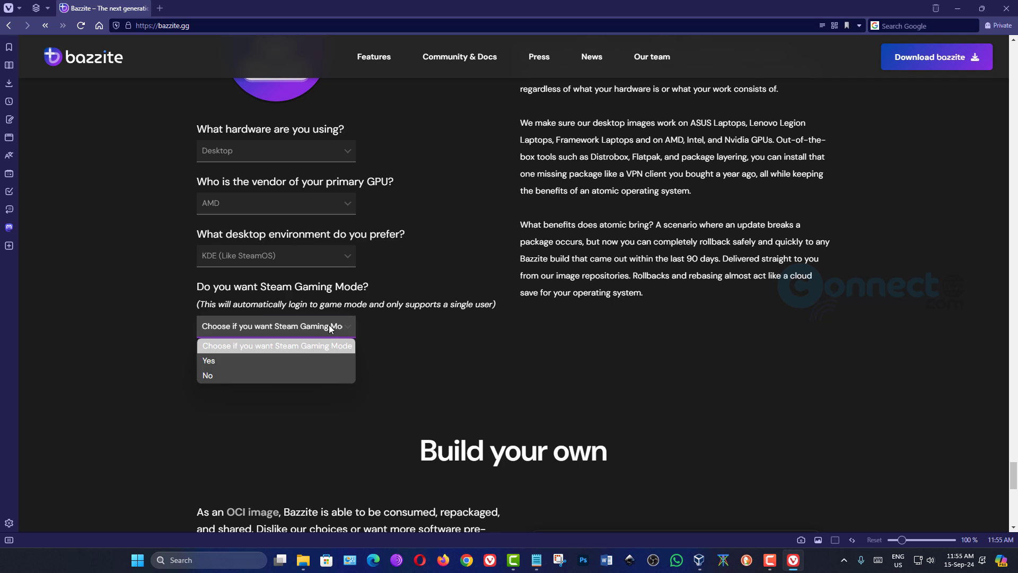
pyautogui.click(340, 375)
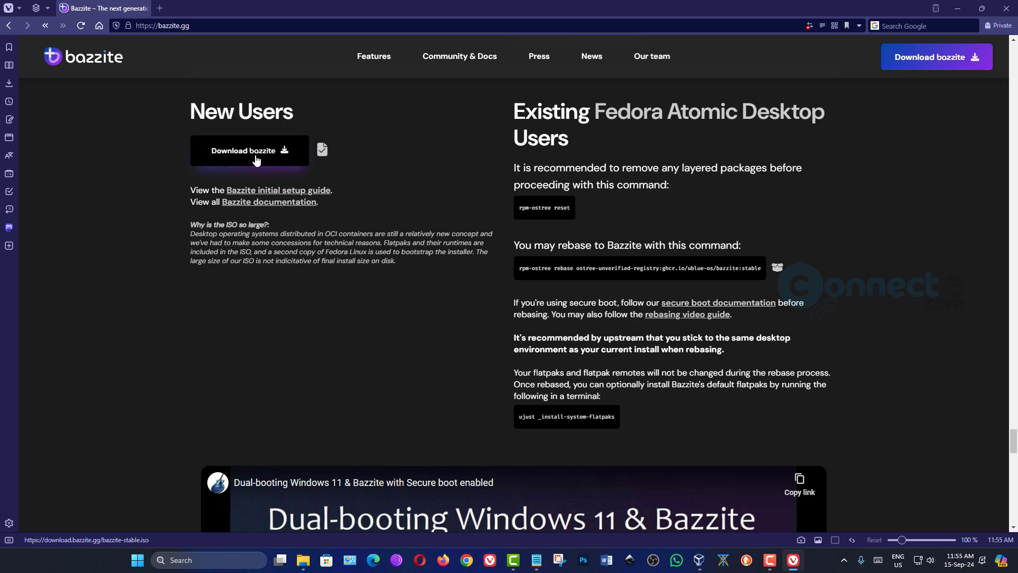
# Download the Bazzite ISO offered to new users and close the browser
pyautogui.click(256, 159)
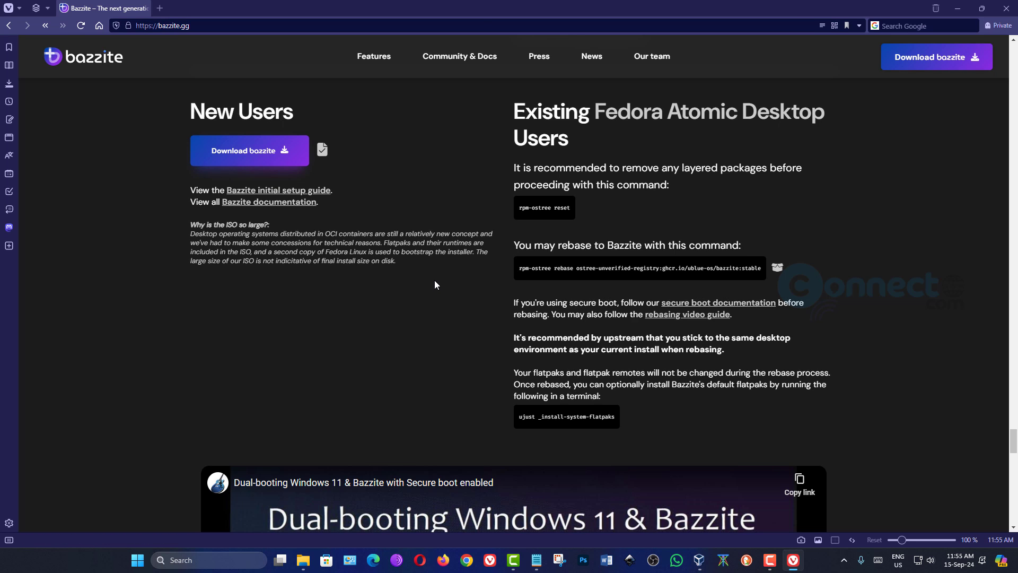
pyautogui.click(418, 267)
pyautogui.hotkey('alt', 'F4')
# Check for bazzite-stable.iso in the iso folder on drive E: in File Explorer and minimize the window
pyautogui.click(326, 560)
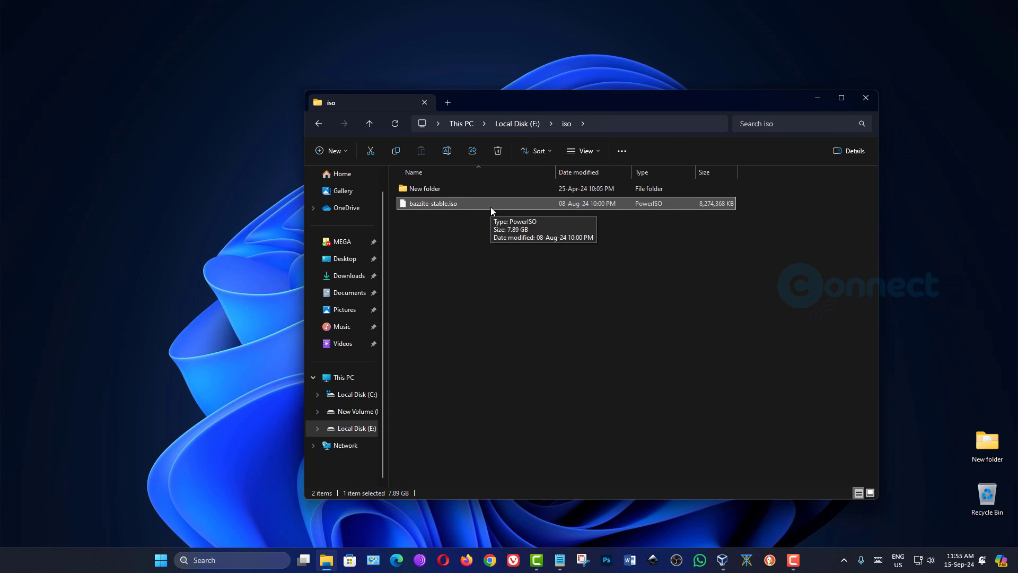
pyautogui.click(578, 246)
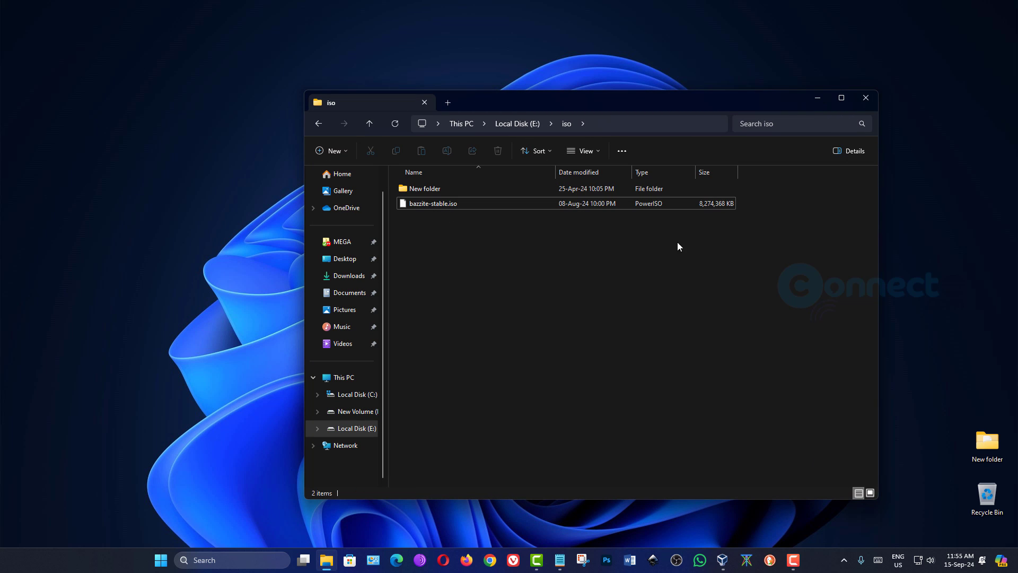
pyautogui.click(817, 99)
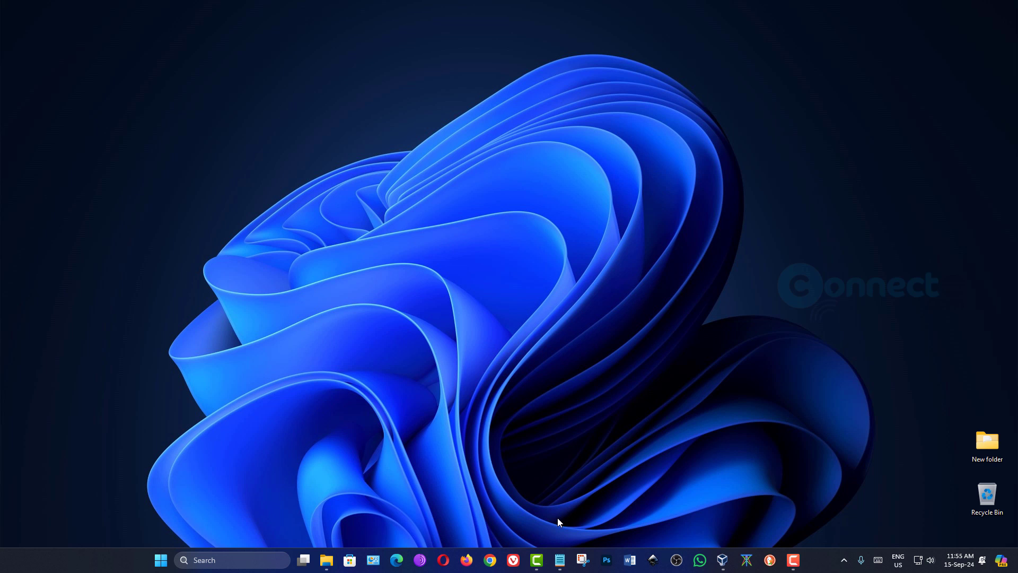
# Switch to VirtualBox and start creating a new virtual machine named Bazzite
pyautogui.click(722, 559)
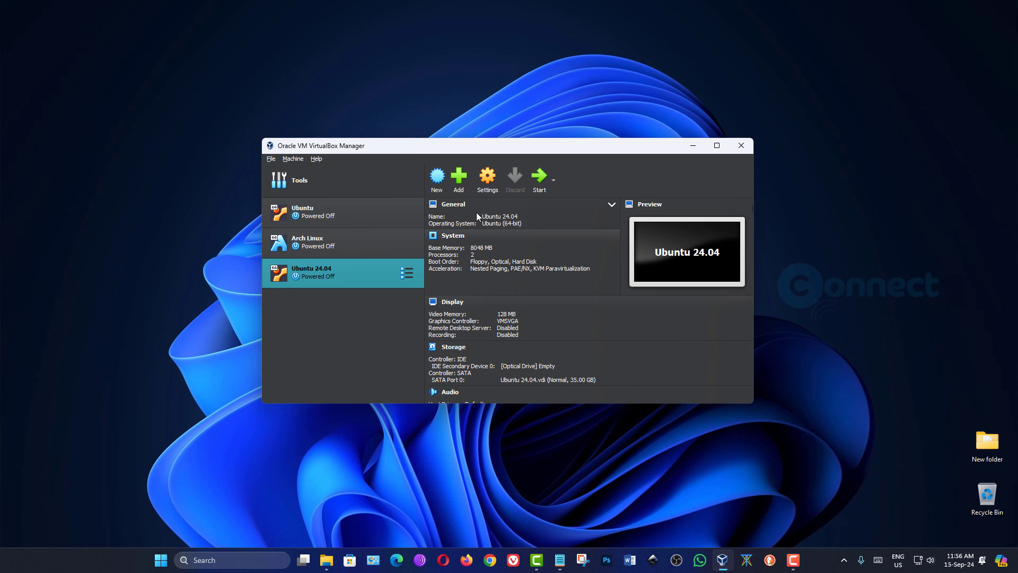
pyautogui.click(437, 178)
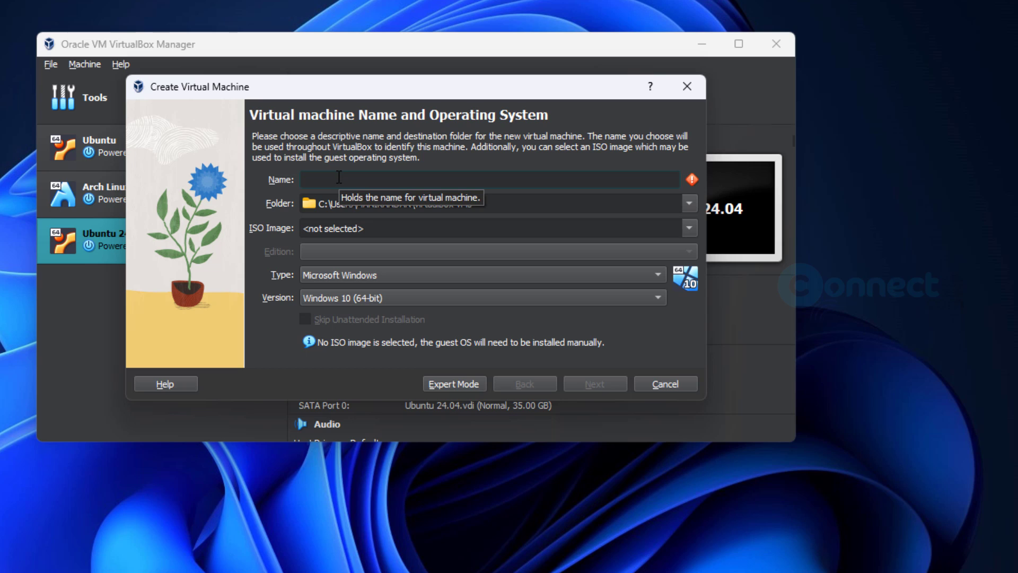
pyautogui.write('Bazzite')
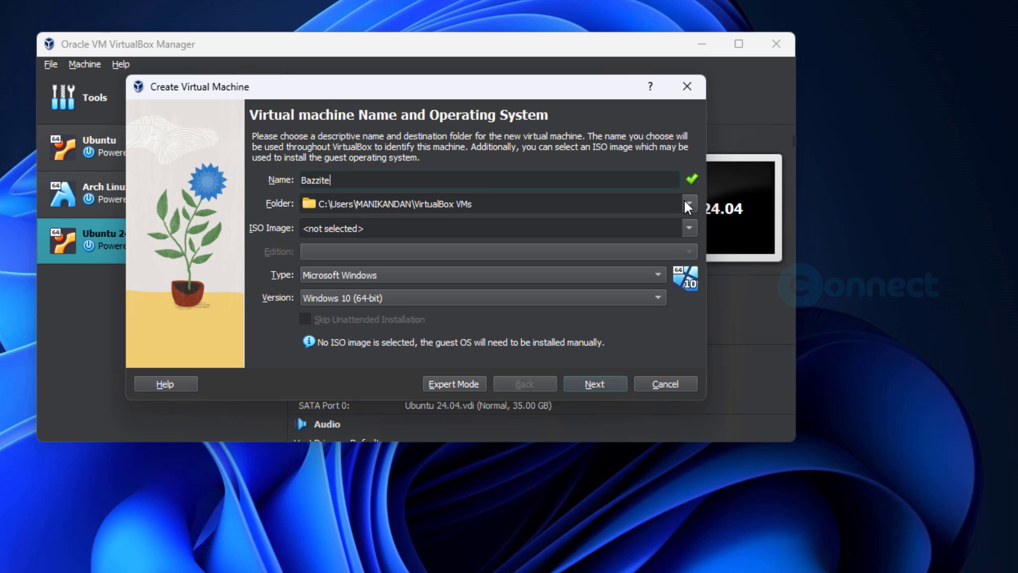
# Set the new machine's destination folder to E:\Virtual OS
pyautogui.click(687, 206)
pyautogui.click(657, 247)
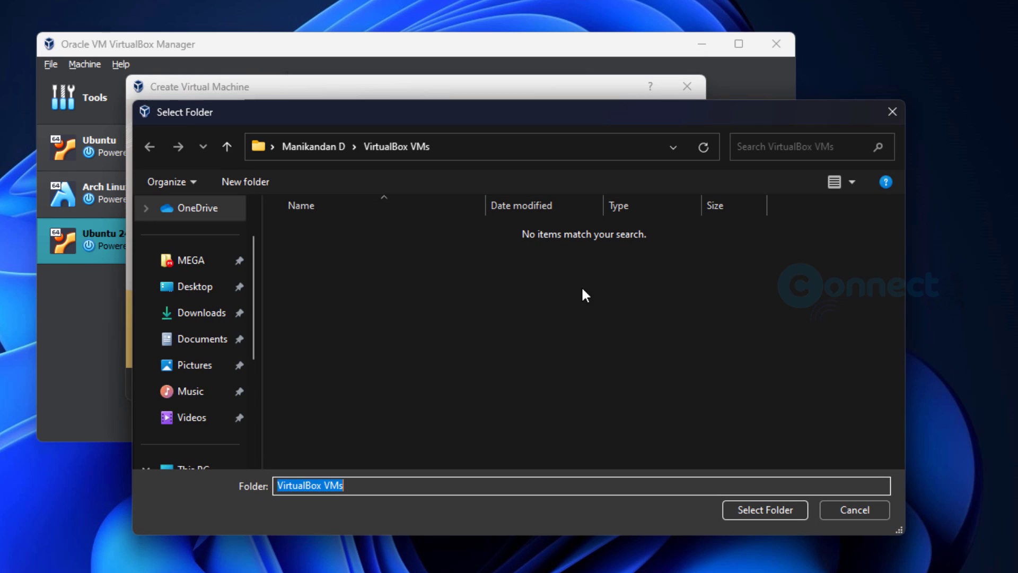
pyautogui.scroll(-3, 220, 377)
pyautogui.click(207, 391)
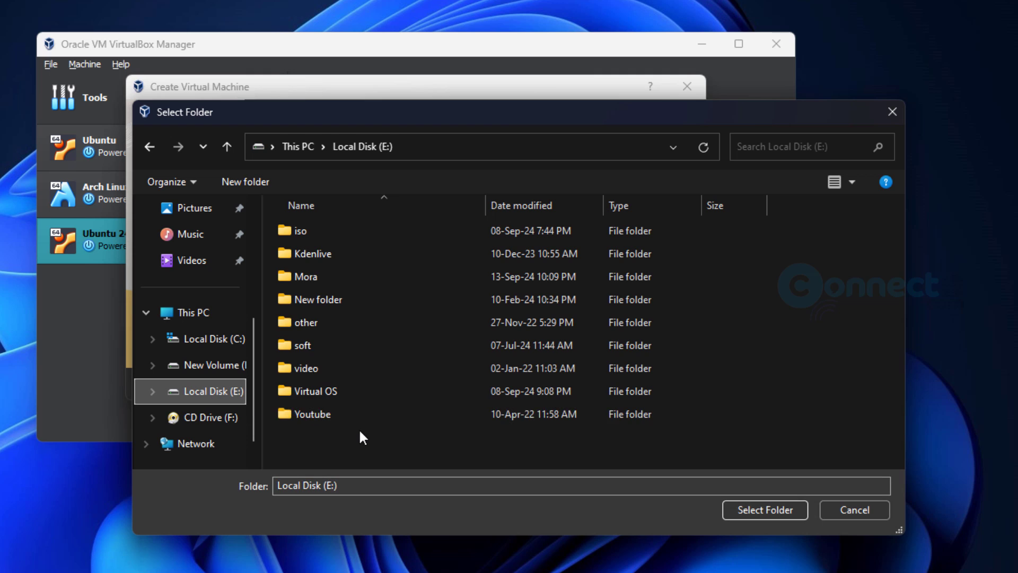
pyautogui.doubleClick(362, 393)
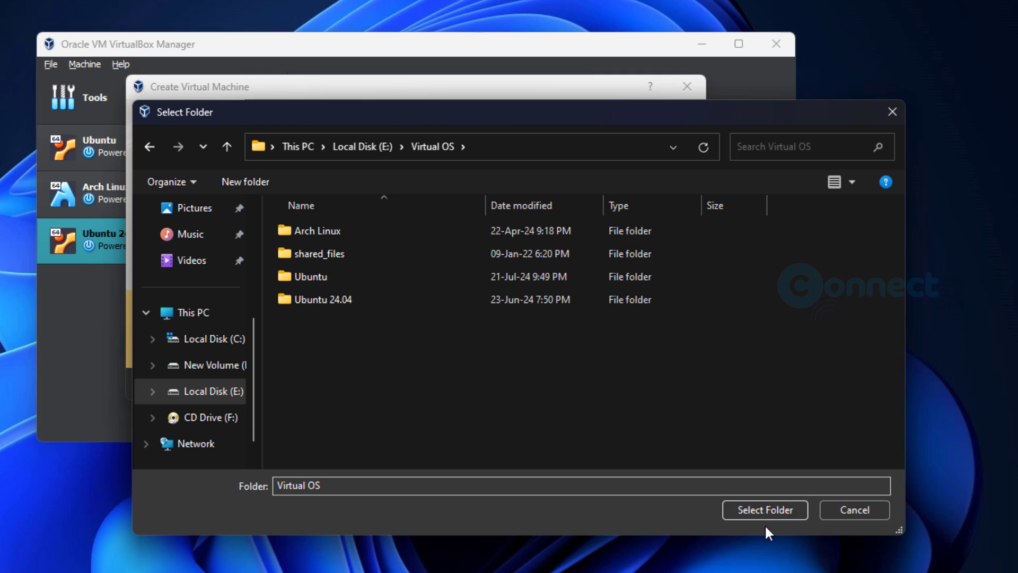
pyautogui.click(734, 509)
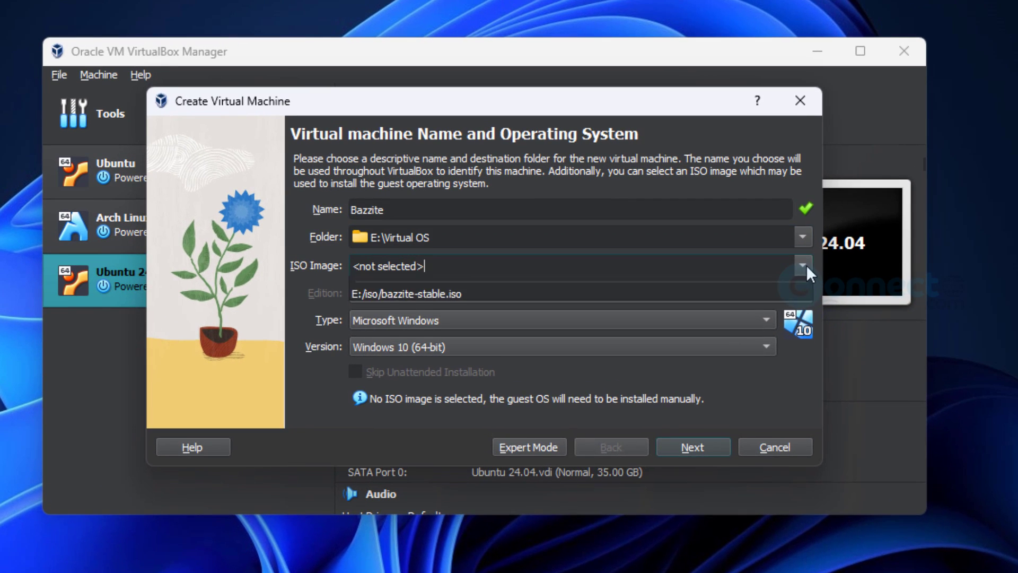
# Select E:\iso\bazzite-stable.iso as the new machine's ISO image
pyautogui.click(806, 265)
pyautogui.click(636, 296)
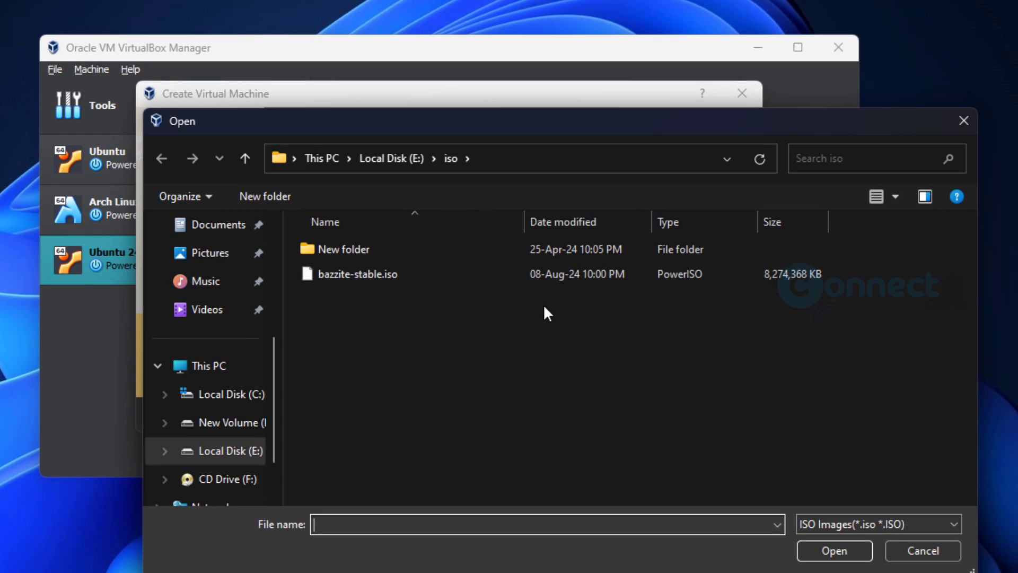
pyautogui.click(401, 274)
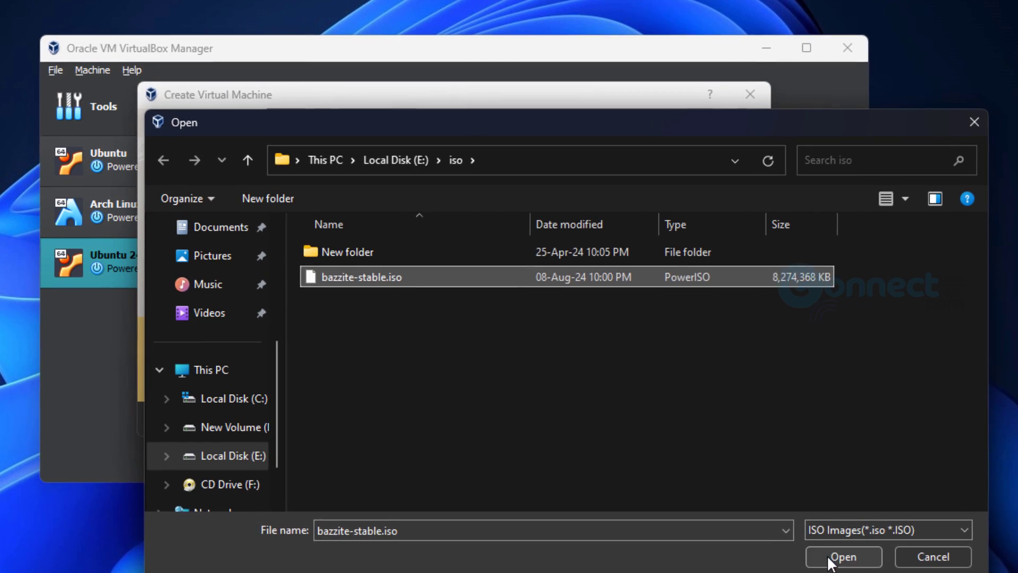
pyautogui.click(831, 558)
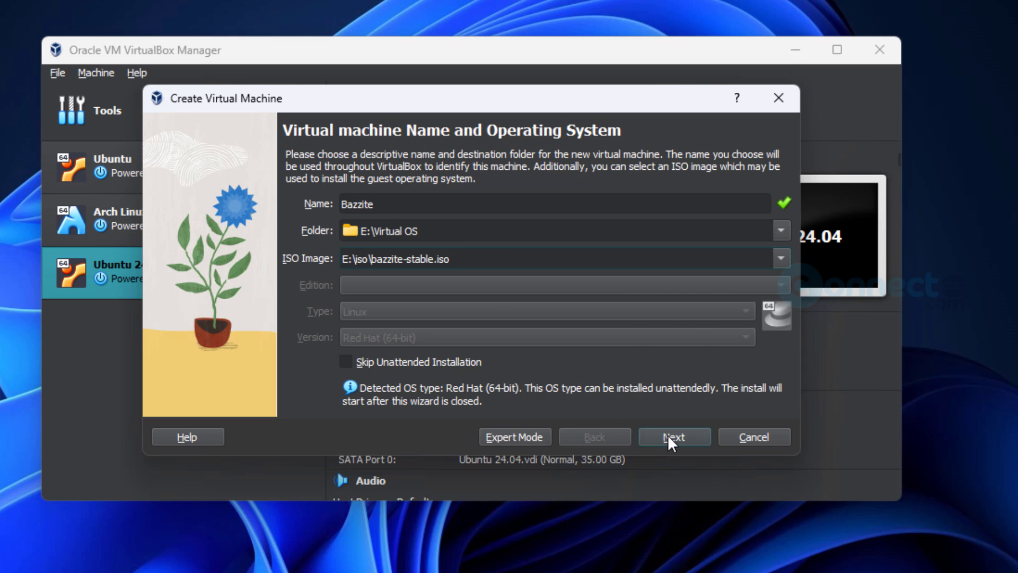
# Enable Skip Unattended Installation and continue to the machine's hardware settings
pyautogui.click(671, 438)
pyautogui.click(628, 440)
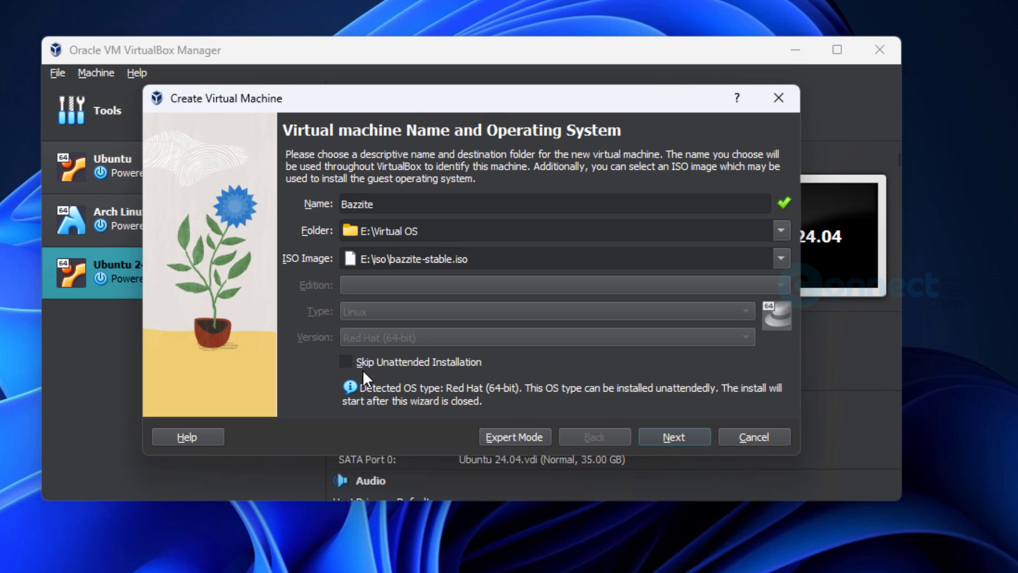
pyautogui.click(345, 361)
pyautogui.click(663, 441)
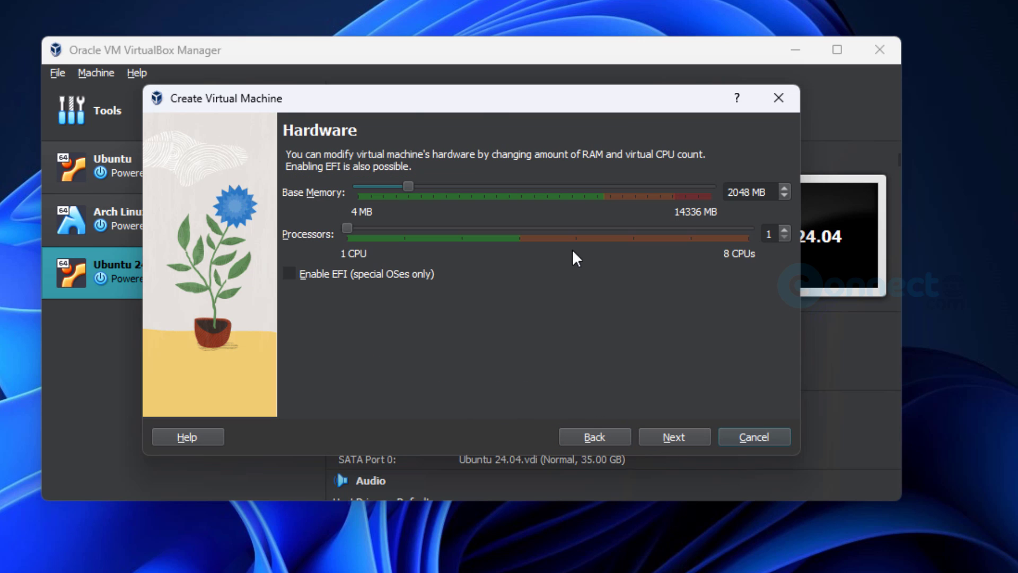
# Set the base memory to 4048 MB and the processors to 2, and continue to the virtual hard disk settings
pyautogui.click(731, 192)
pyautogui.press('BackSpace')
pyautogui.write('4')
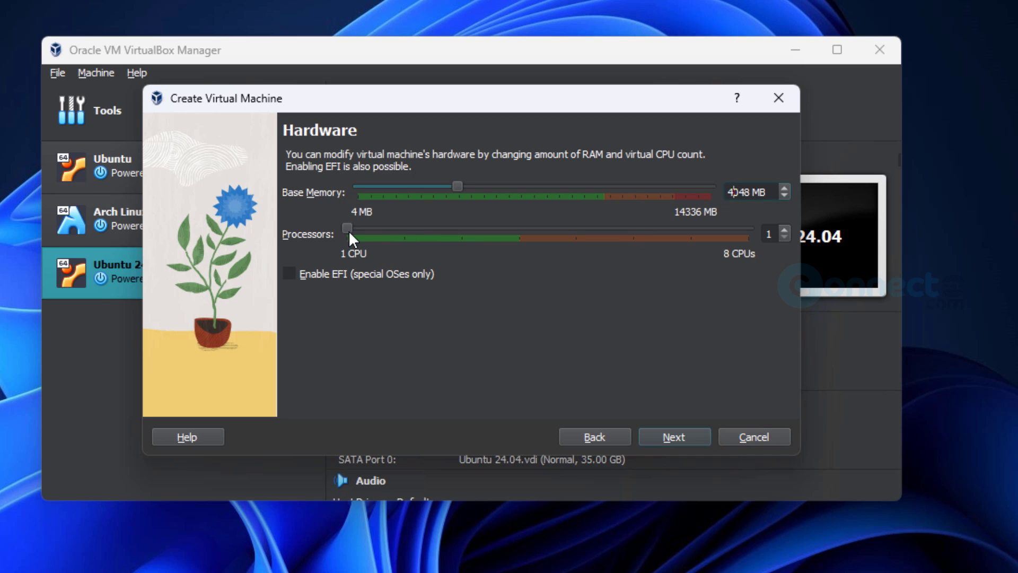
pyautogui.moveTo(349, 232); pyautogui.dragTo(411, 245)
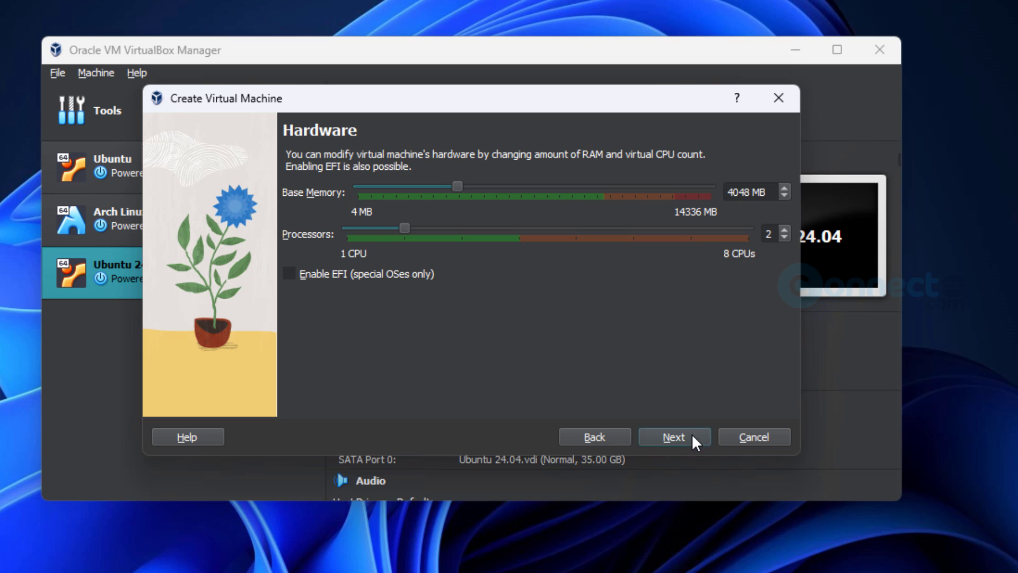
pyautogui.click(674, 437)
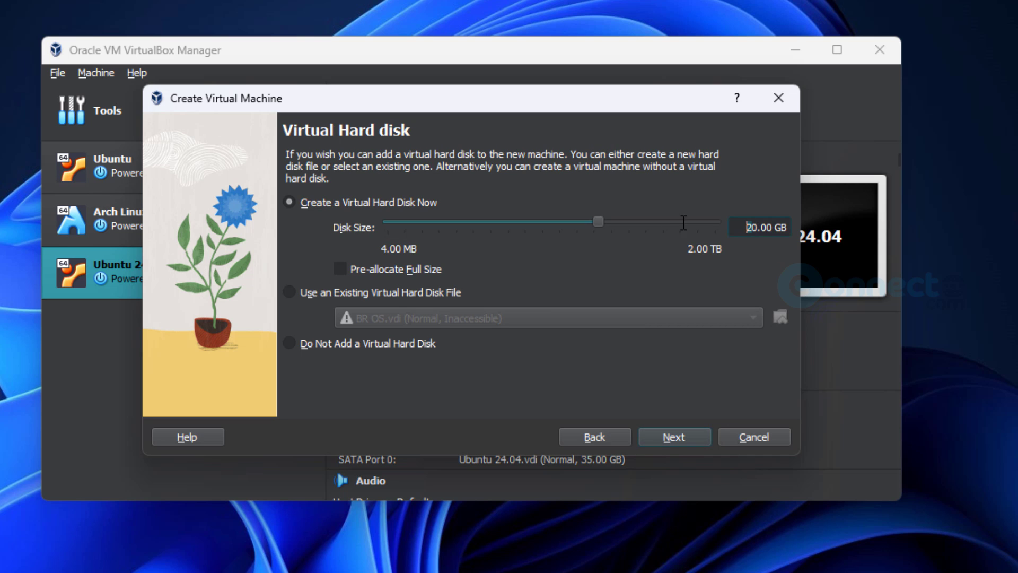
# Set the new virtual hard disk's size to 30 GB and finish creating the machine
pyautogui.press('Delete')
pyautogui.write('3')
pyautogui.click(695, 437)
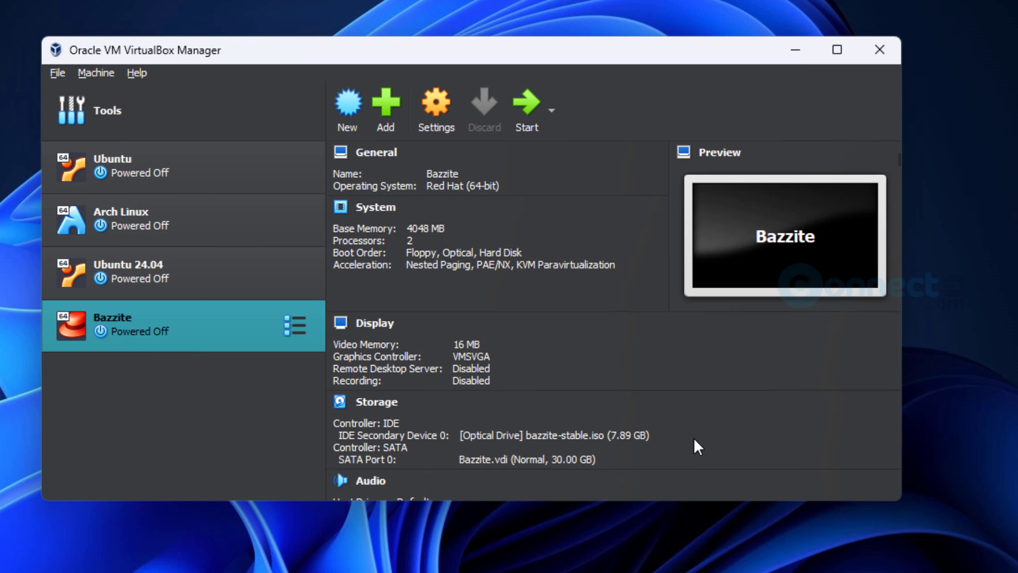
# Open the Bazzite machine's settings and review its motherboard, processor and acceleration options
pyautogui.rightClick(193, 317)
pyautogui.click(210, 324)
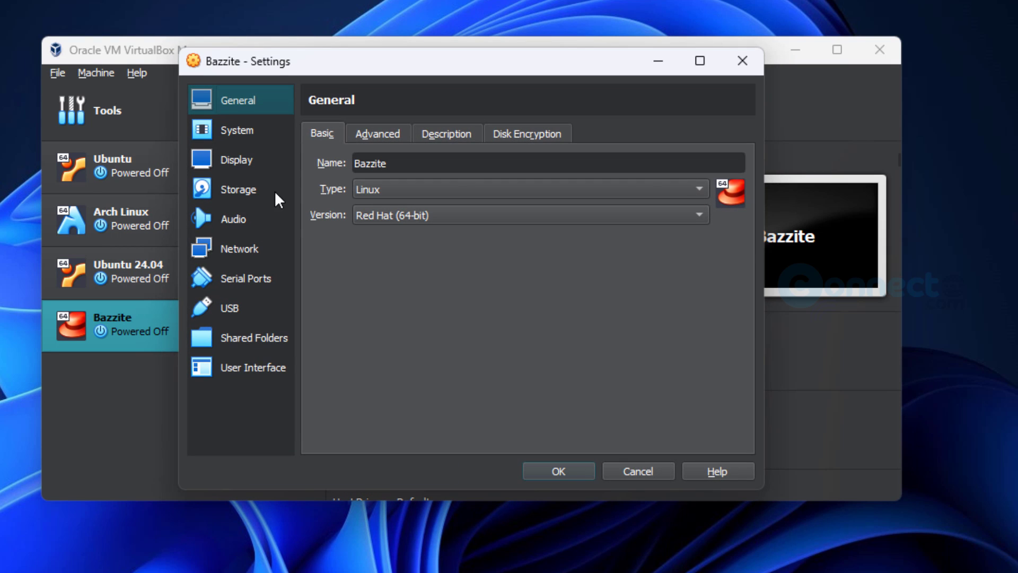
pyautogui.click(239, 133)
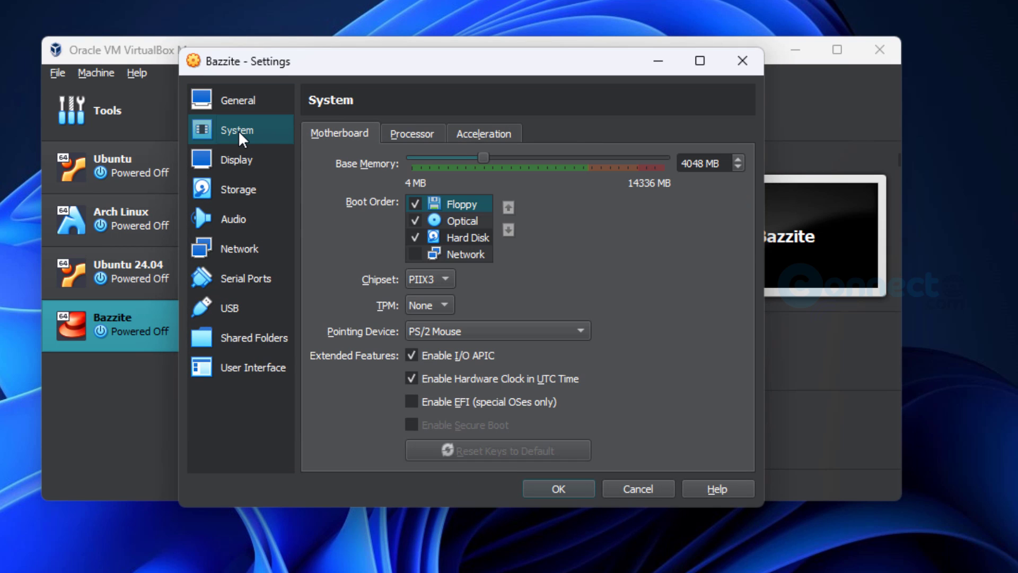
pyautogui.click(417, 137)
pyautogui.click(490, 136)
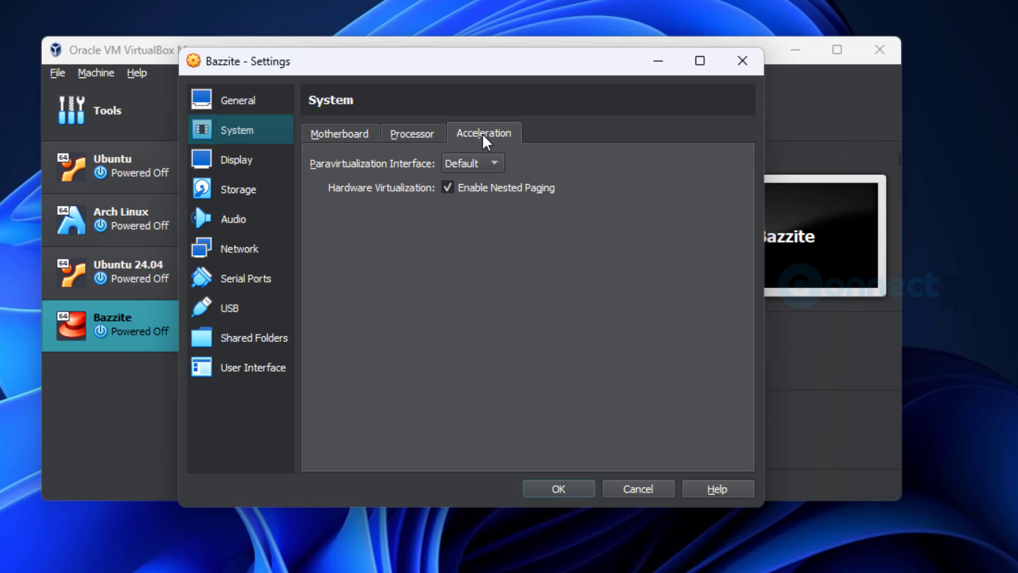
# Set the Bazzite machine's video memory to 128 MB, check its storage devices and save the settings
pyautogui.click(244, 159)
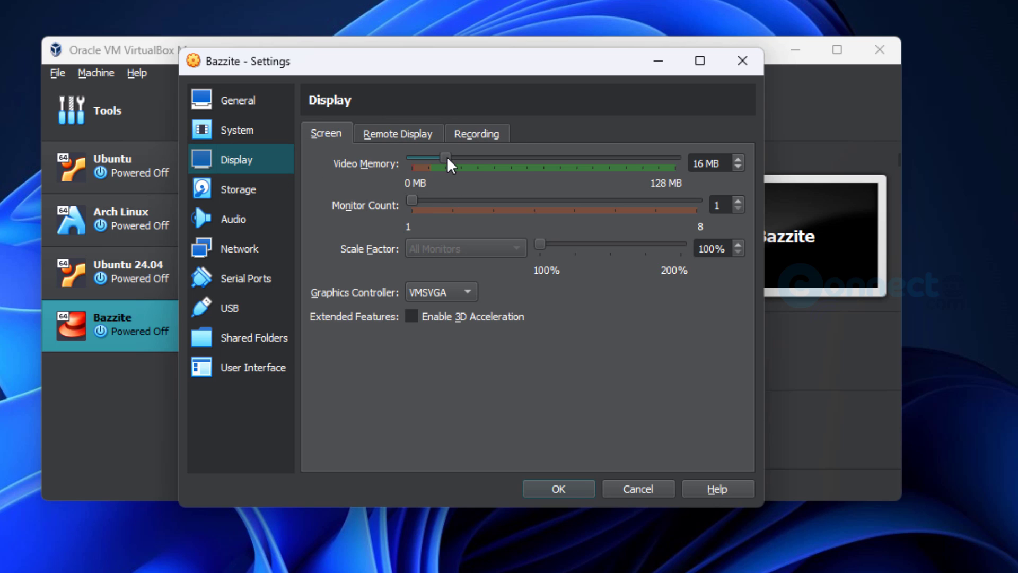
pyautogui.moveTo(447, 159); pyautogui.dragTo(677, 159)
pyautogui.click(246, 191)
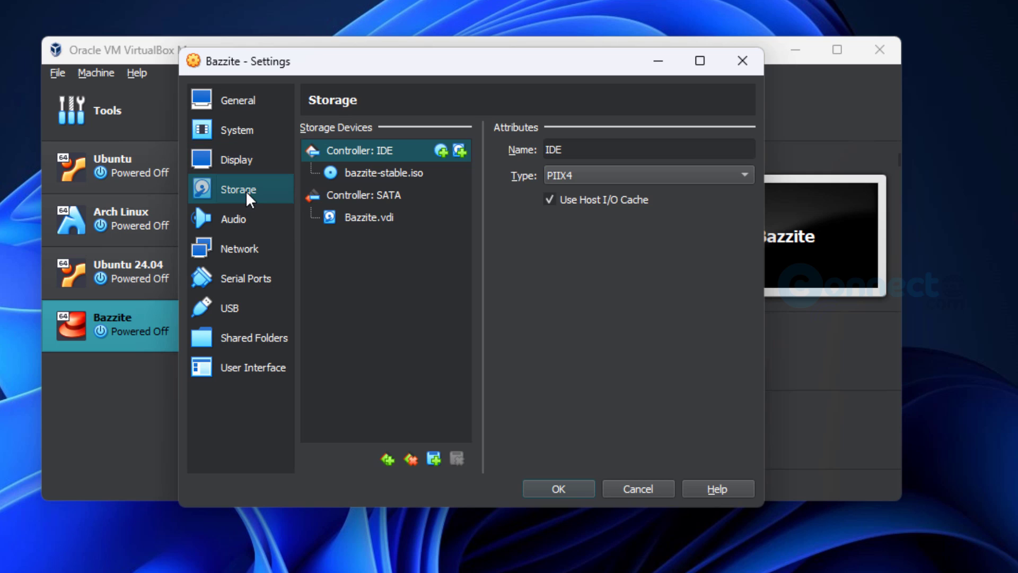
pyautogui.click(579, 493)
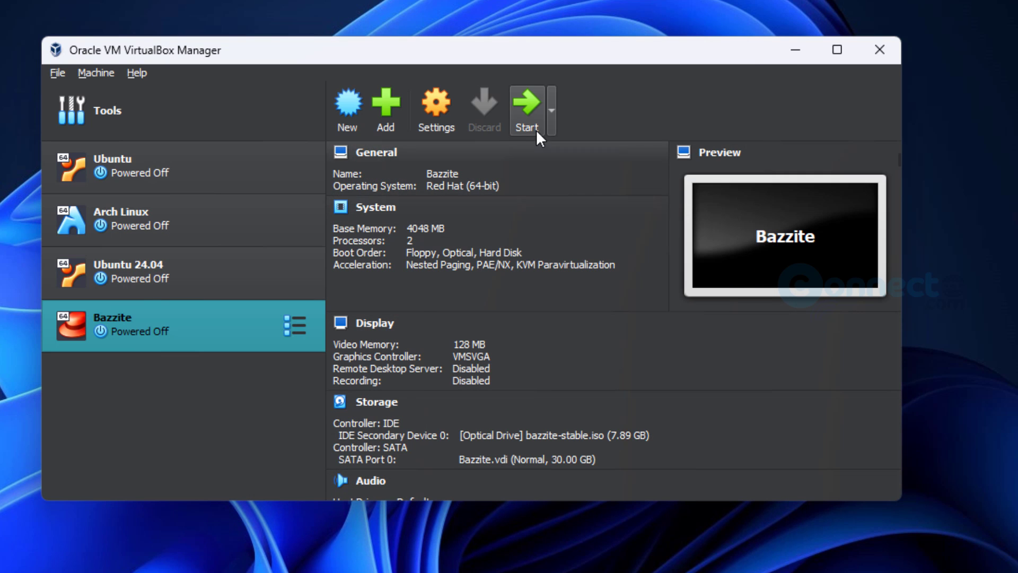
# Start the Bazzite machine, boot the "Install bazzite 40" entry and reposition the machine's window on the desktop
pyautogui.click(529, 114)
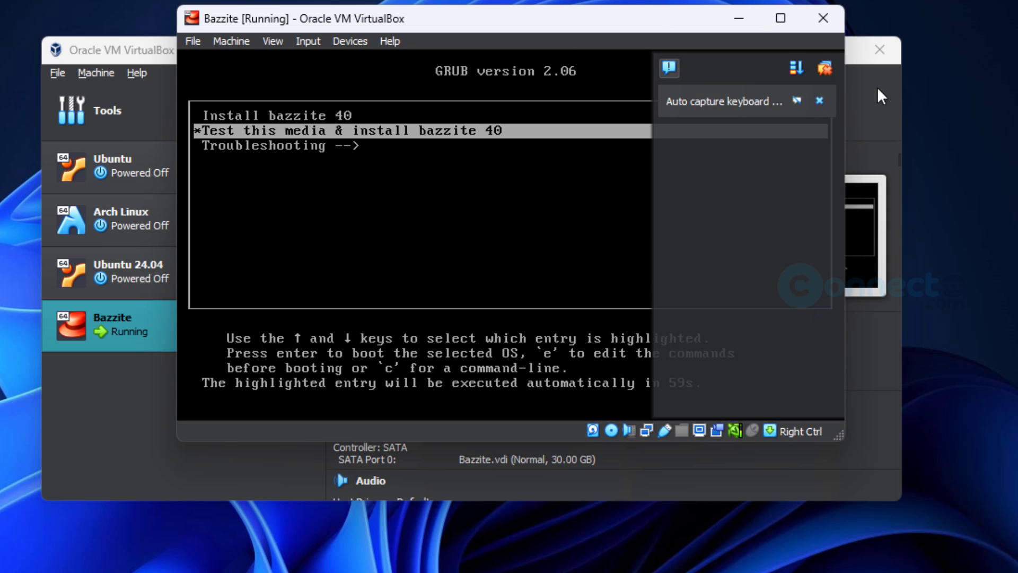
pyautogui.click(822, 101)
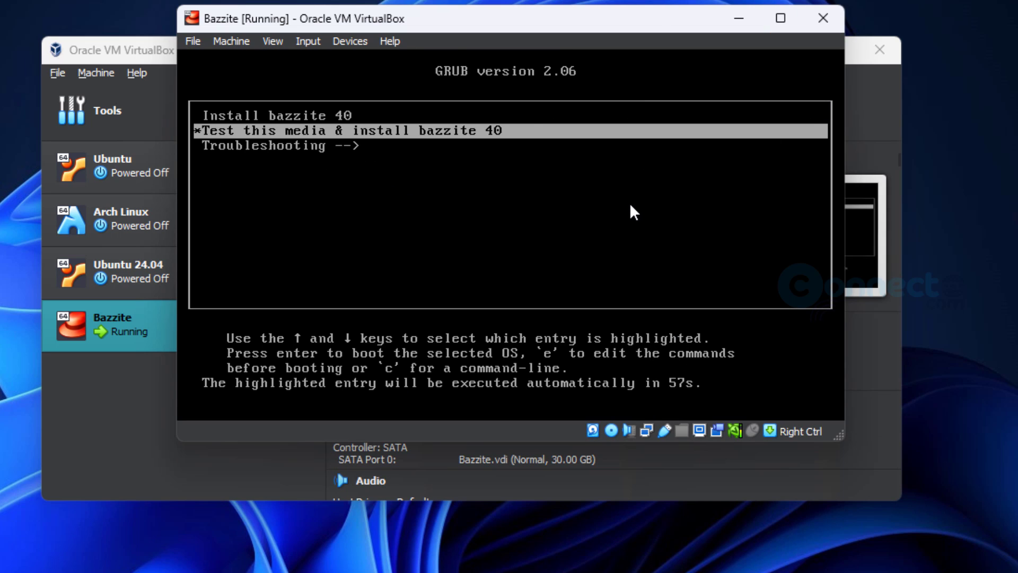
pyautogui.press('Up')
pyautogui.press('Return')
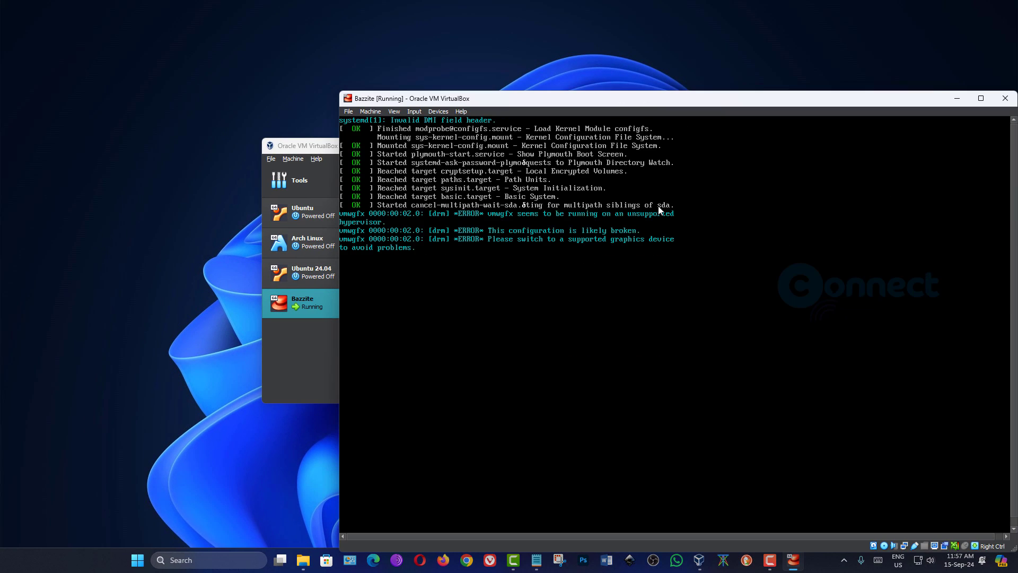
pyautogui.moveTo(674, 98); pyautogui.dragTo(517, 75)
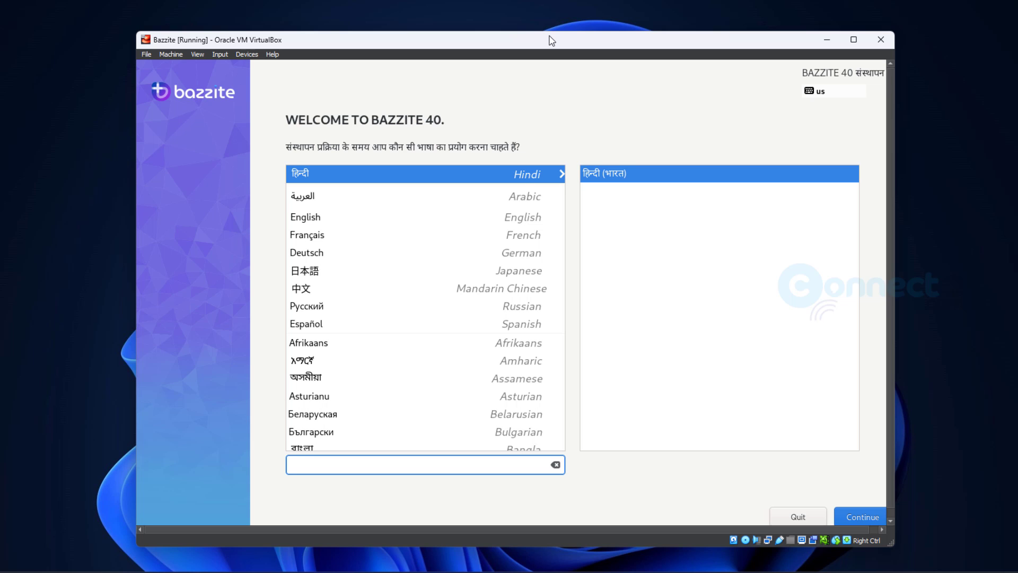
# Choose English as the installer language and accept the 30 GiB virtual disk with automatic partitioning as the installation destination
pyautogui.click(319, 217)
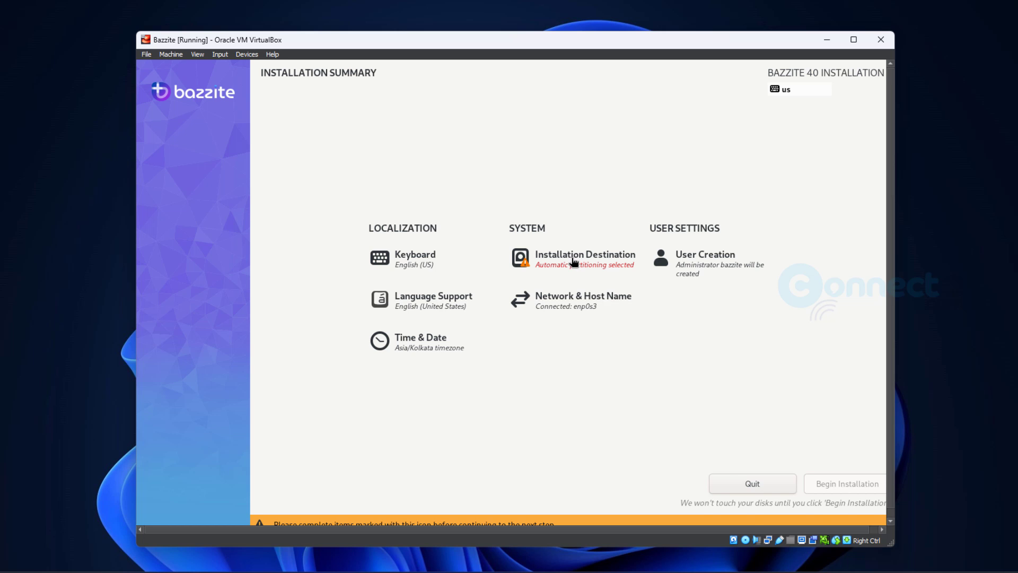
pyautogui.click(573, 261)
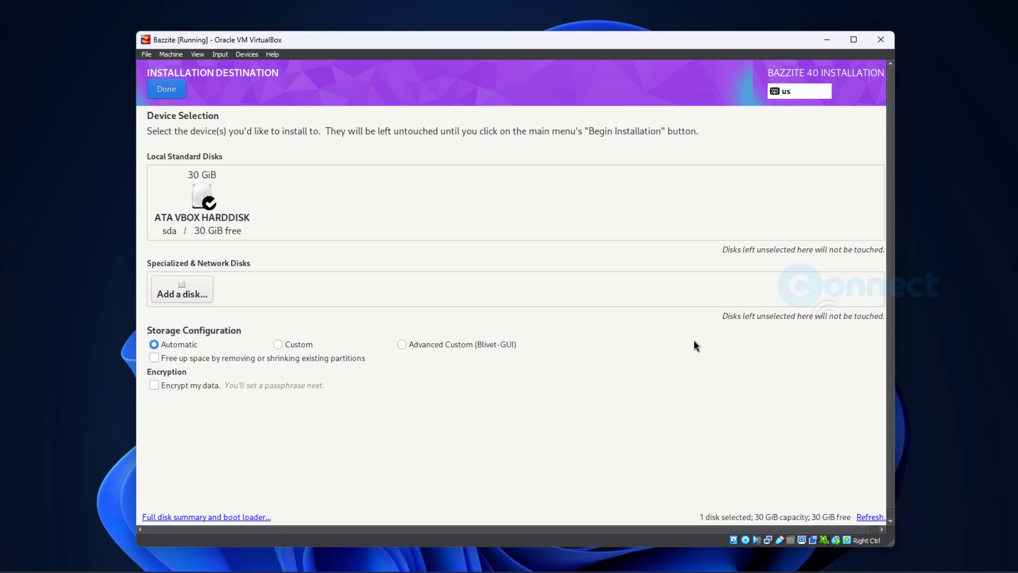
pyautogui.click(169, 90)
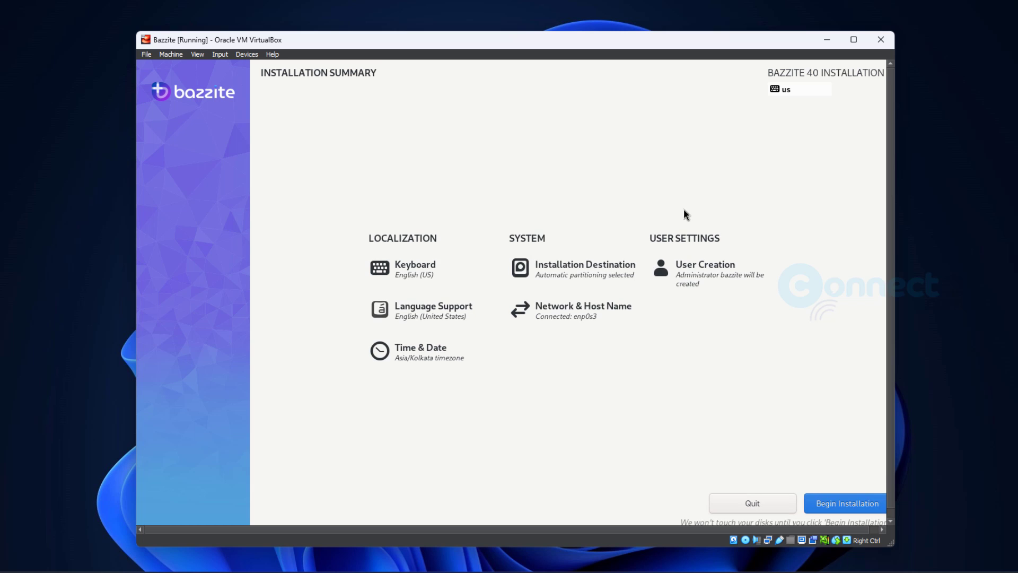
# Create the administrator account by entering the user's full name, user name and account password with its confirmation
pyautogui.click(717, 277)
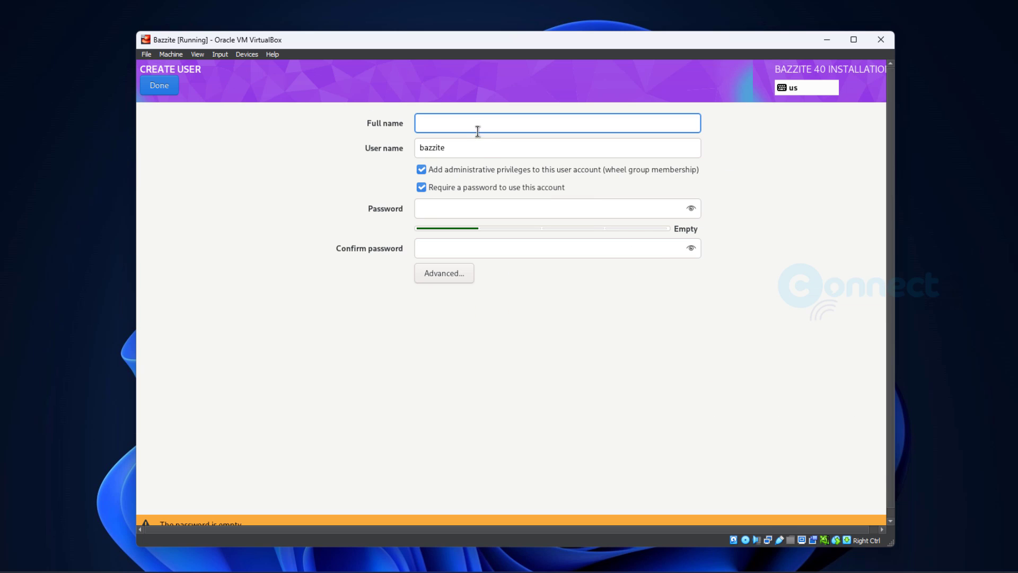
pyautogui.write('Manikandan')
pyautogui.press('Tab')
pyautogui.write('manik')
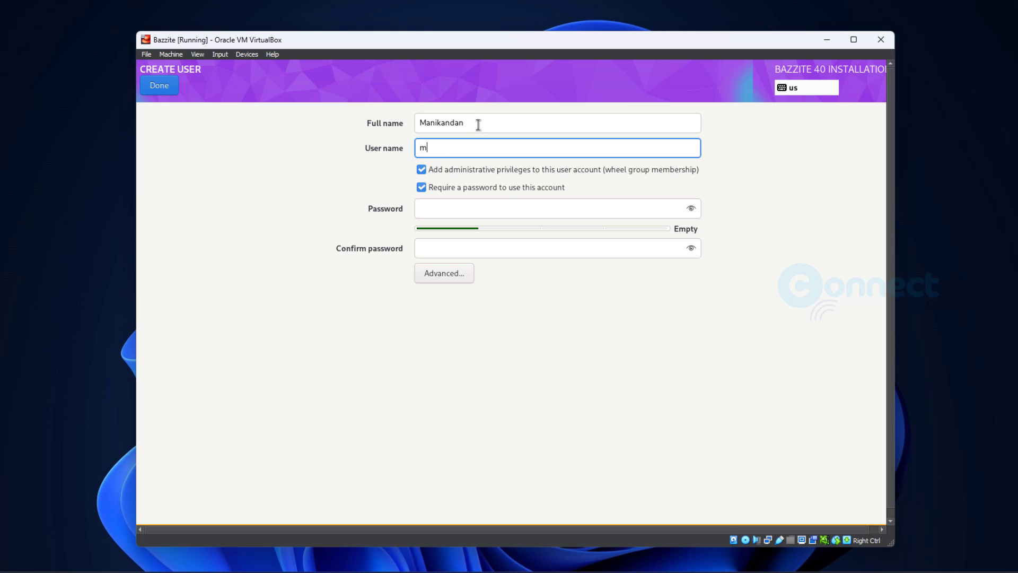
pyautogui.write('an')
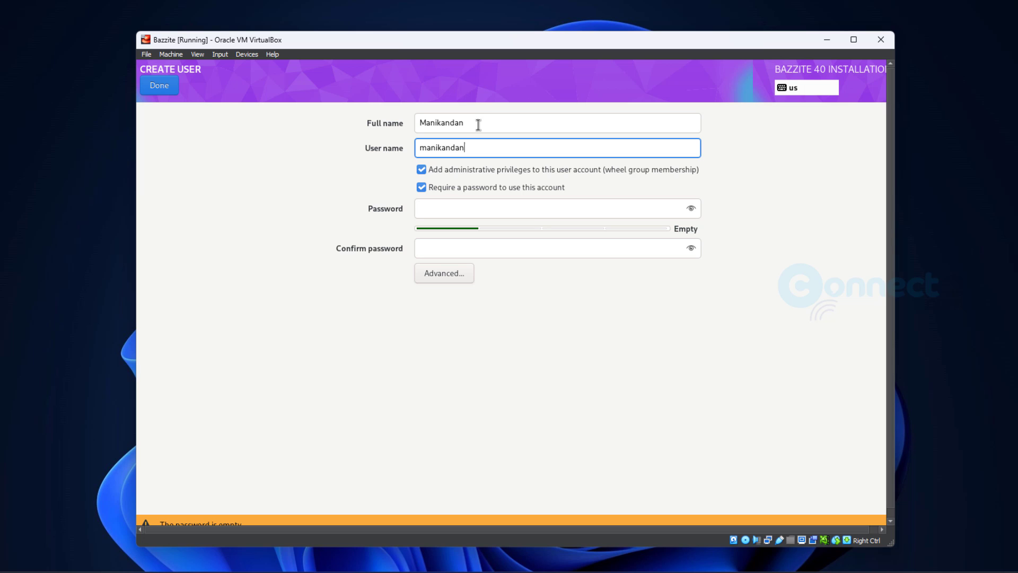
pyautogui.click(494, 211)
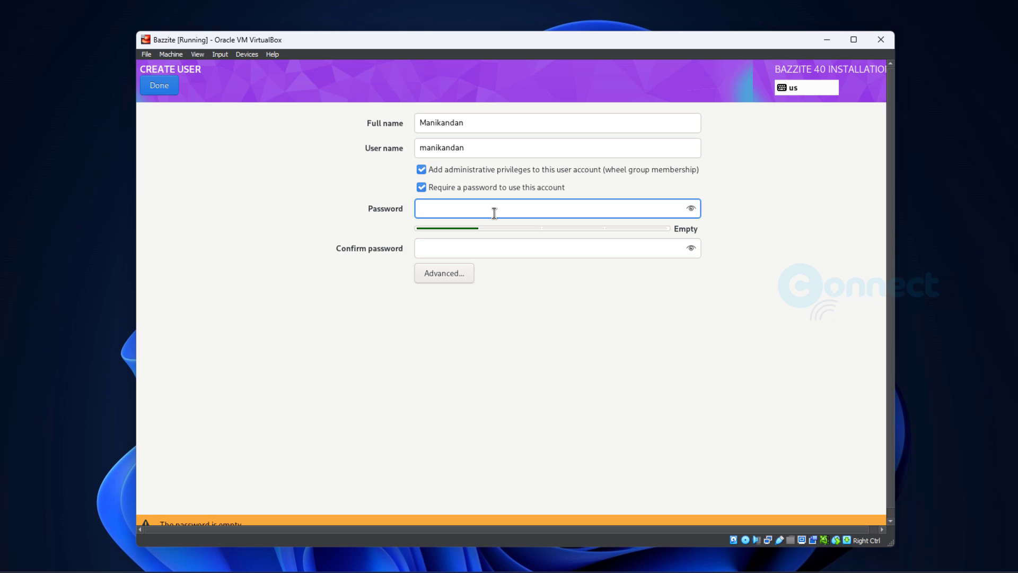
pyautogui.write('********')
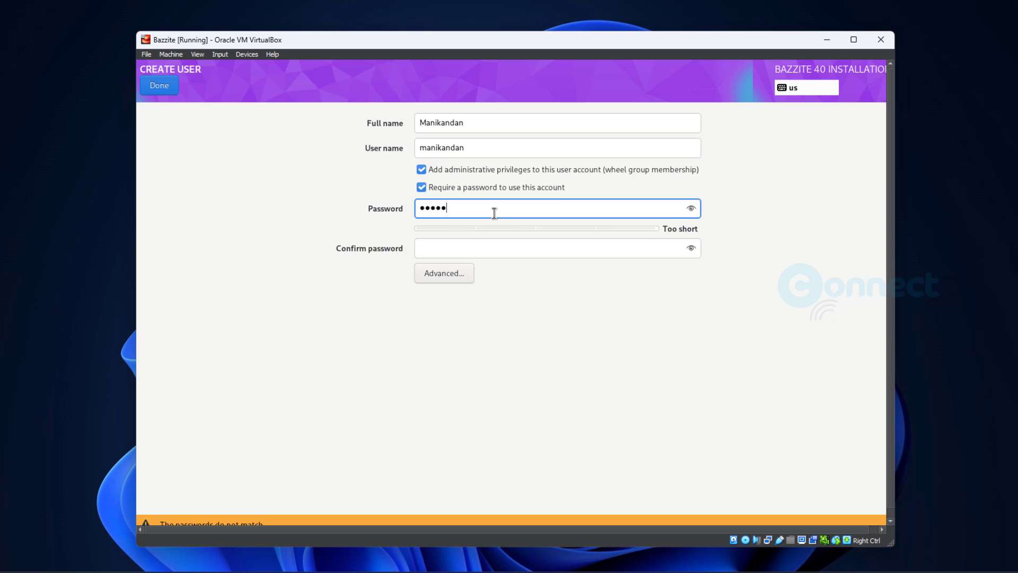
pyautogui.press('Tab')
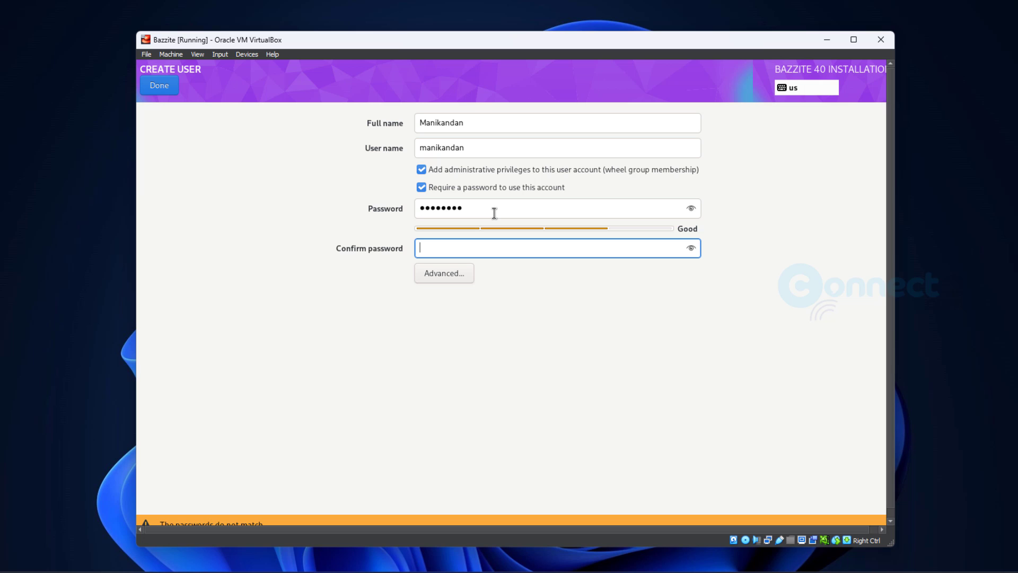
pyautogui.write('********')
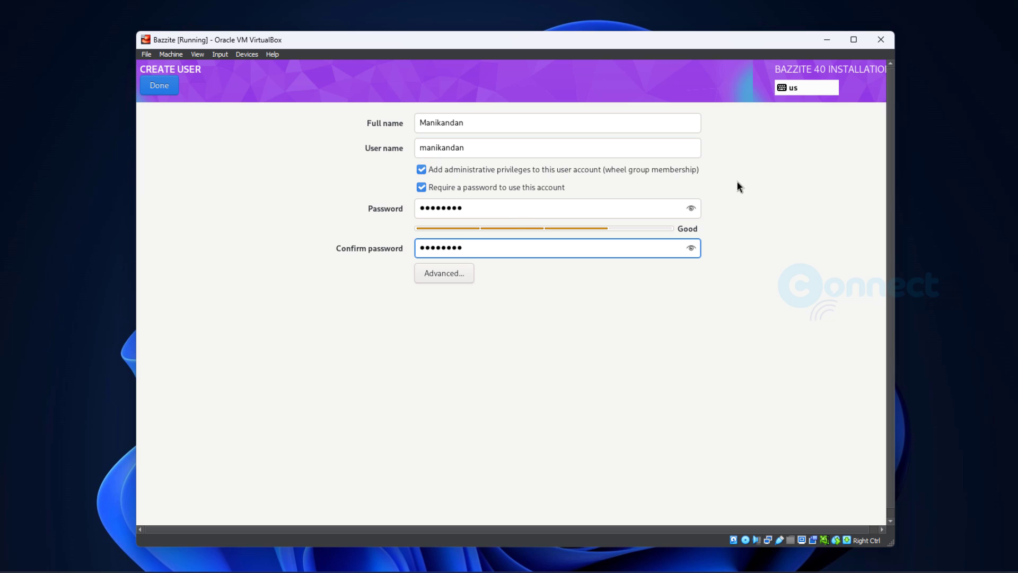
pyautogui.click(165, 91)
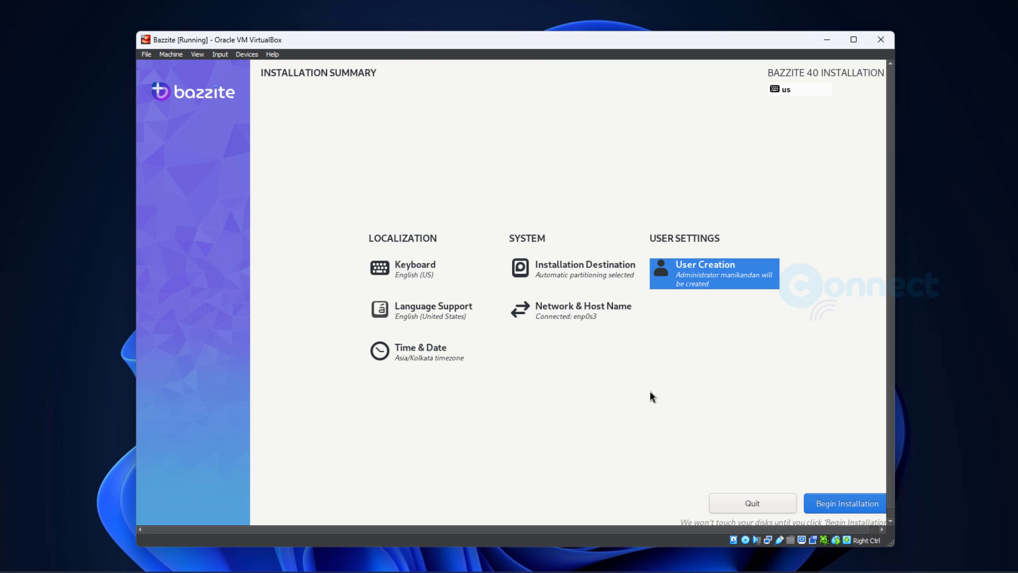
# Begin the Bazzite installation and reboot the system once it is complete
pyautogui.click(846, 501)
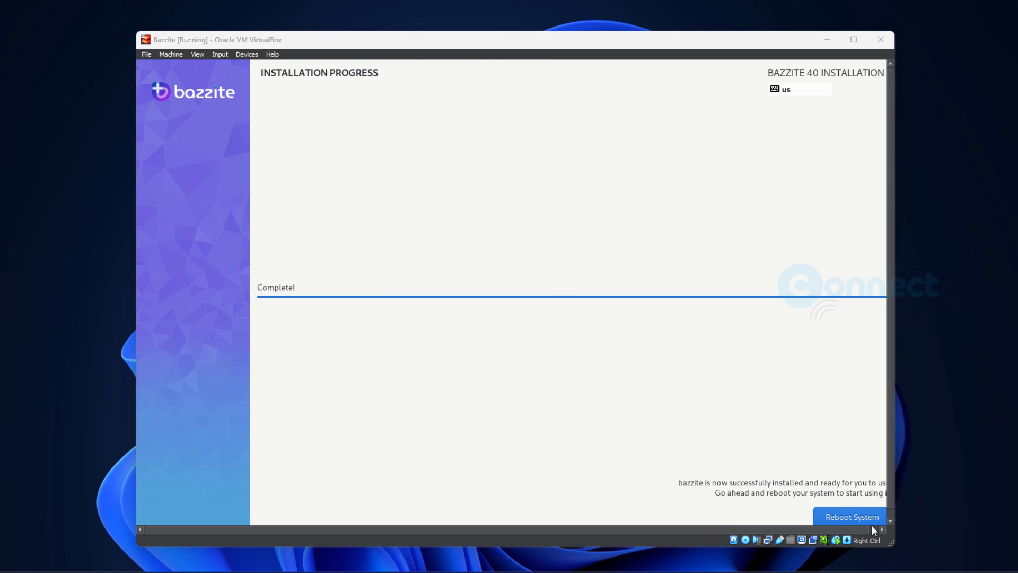
pyautogui.click(863, 519)
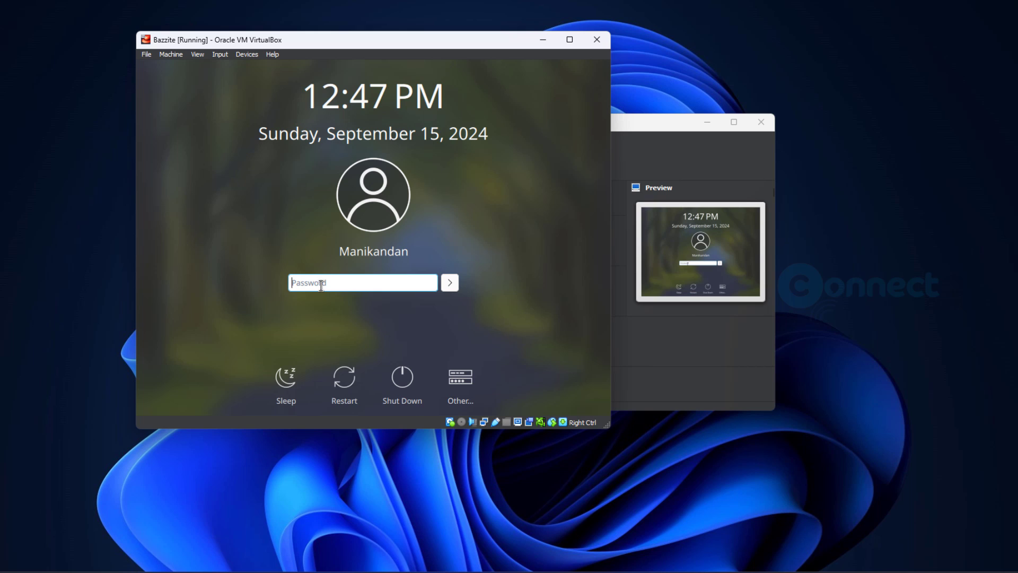
# Log in to Bazzite with the account password and switch the virtual machine to full-screen mode
pyautogui.write('aaaaaaaa')
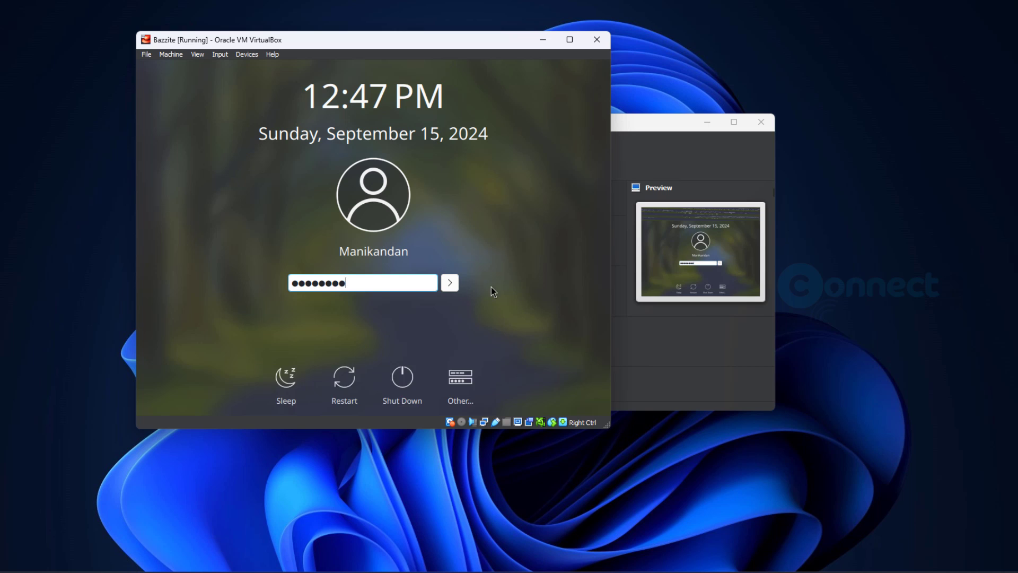
pyautogui.click(455, 284)
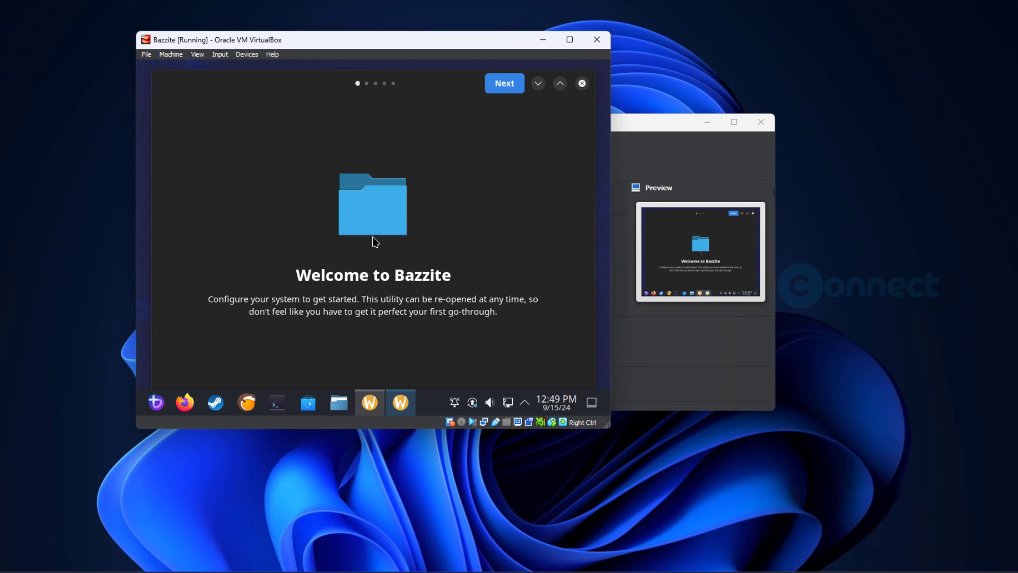
pyautogui.click(196, 53)
pyautogui.click(212, 63)
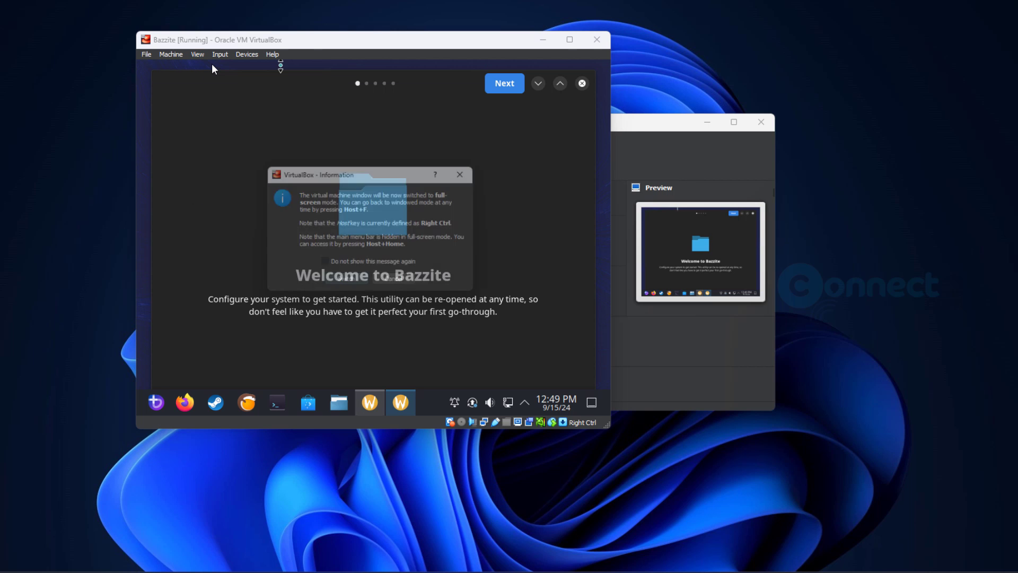
pyautogui.click(348, 286)
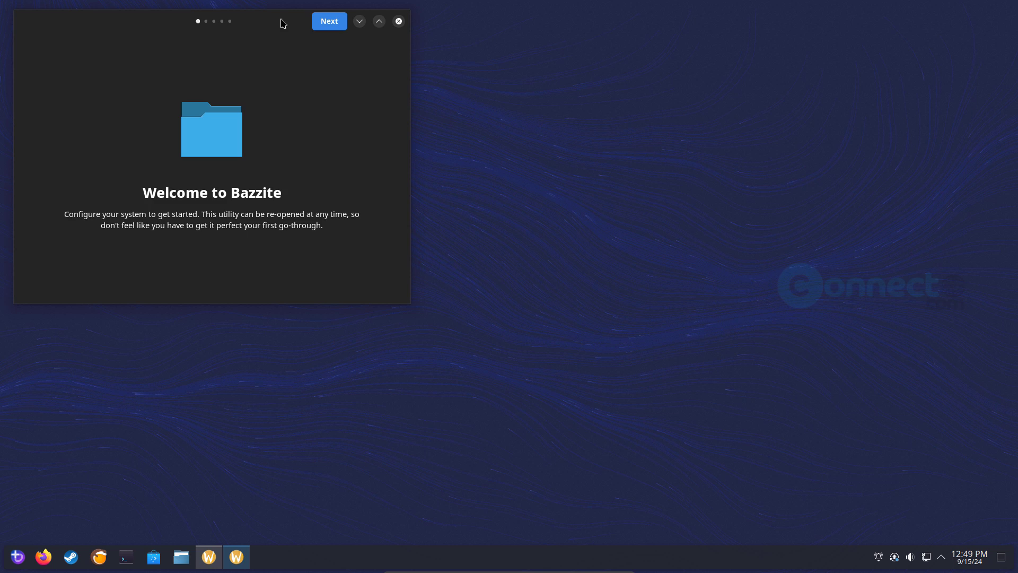
# Run the "Setting up Bazzite" stage with only "Add input group to current user" enabled, authorizing it with the sudo password
pyautogui.moveTo(281, 23); pyautogui.dragTo(315, 69)
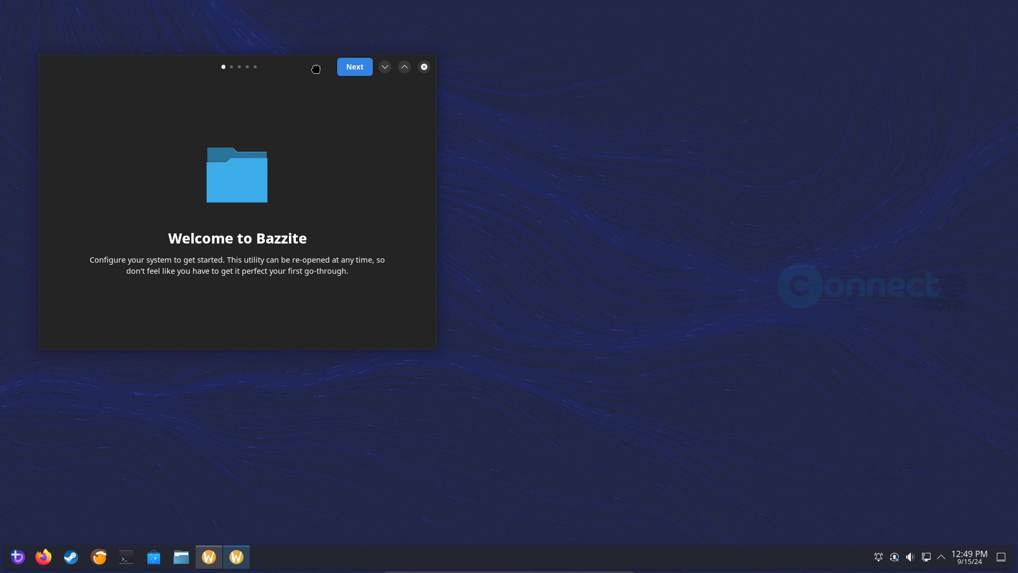
pyautogui.click(354, 67)
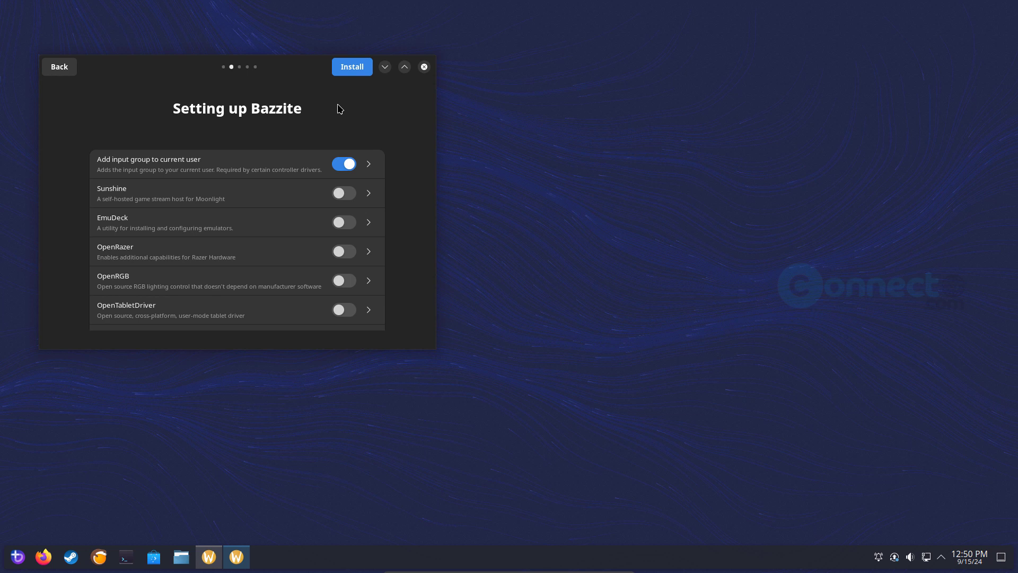
pyautogui.click(350, 69)
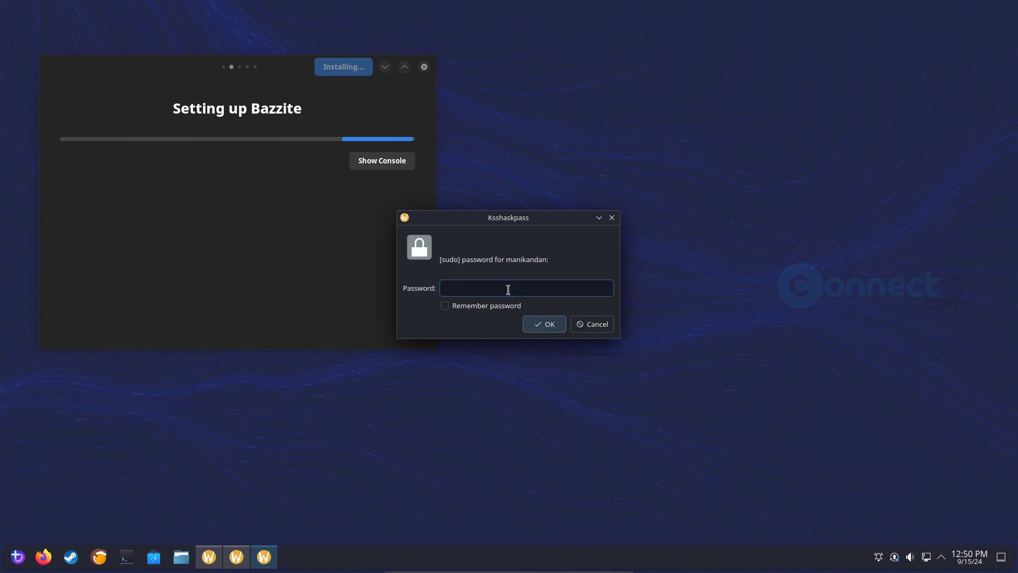
pyautogui.write('*****')
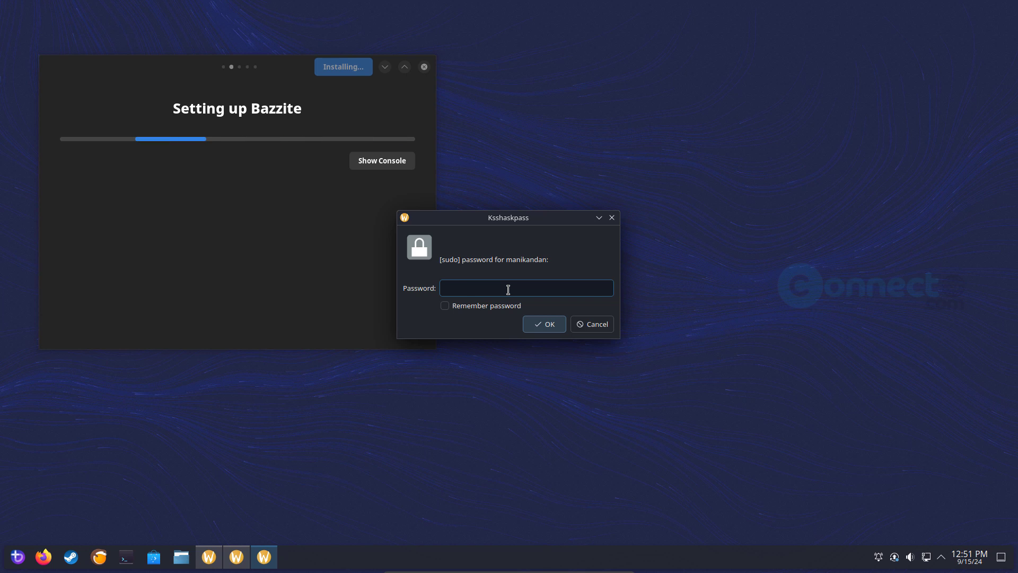
pyautogui.write('***')
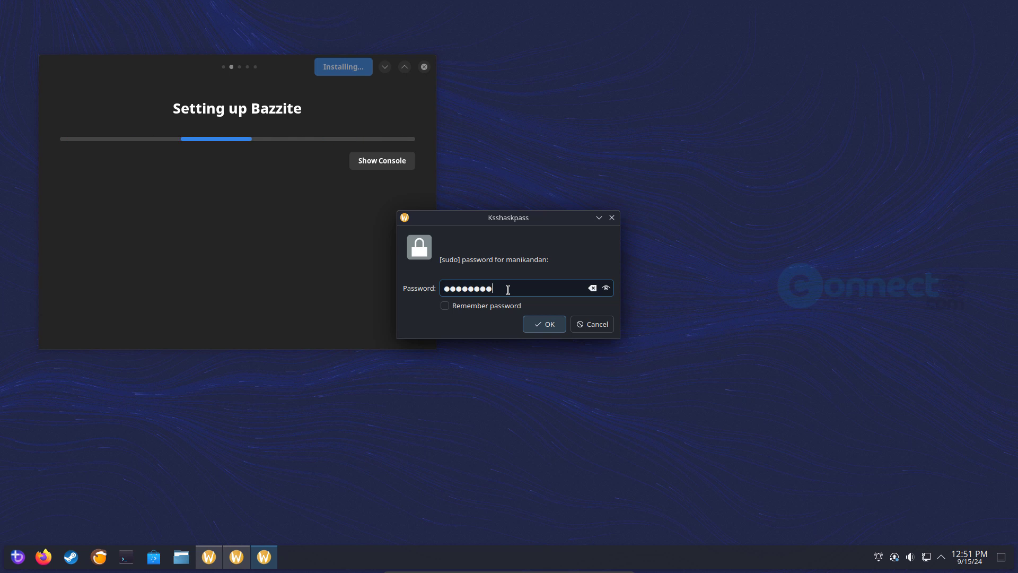
pyautogui.click(445, 307)
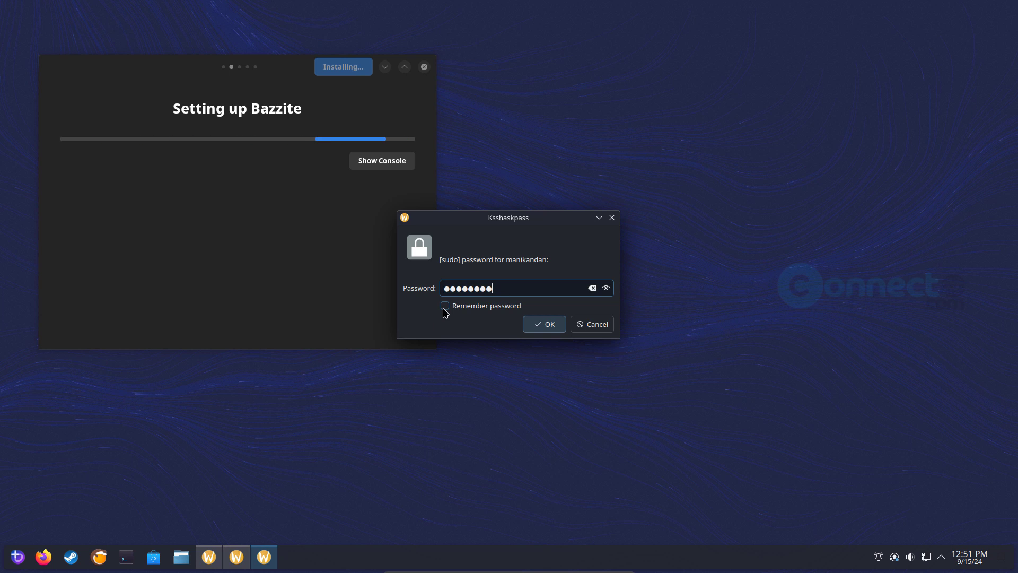
pyautogui.click(530, 323)
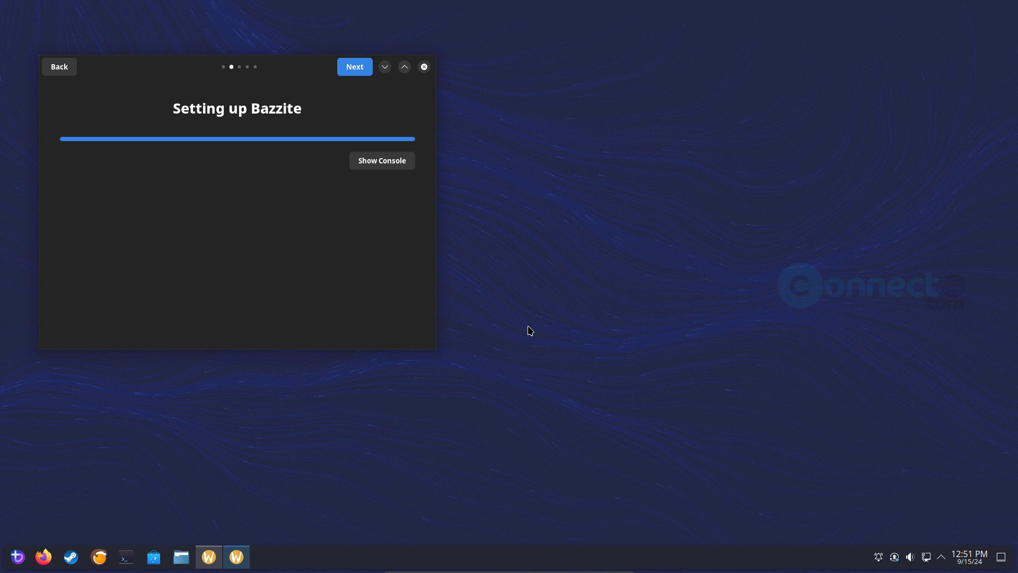
# Turn off LACT (GPU Overclocking) in the AMD Additions, run that stage and continue to the Application Installation page
pyautogui.click(355, 66)
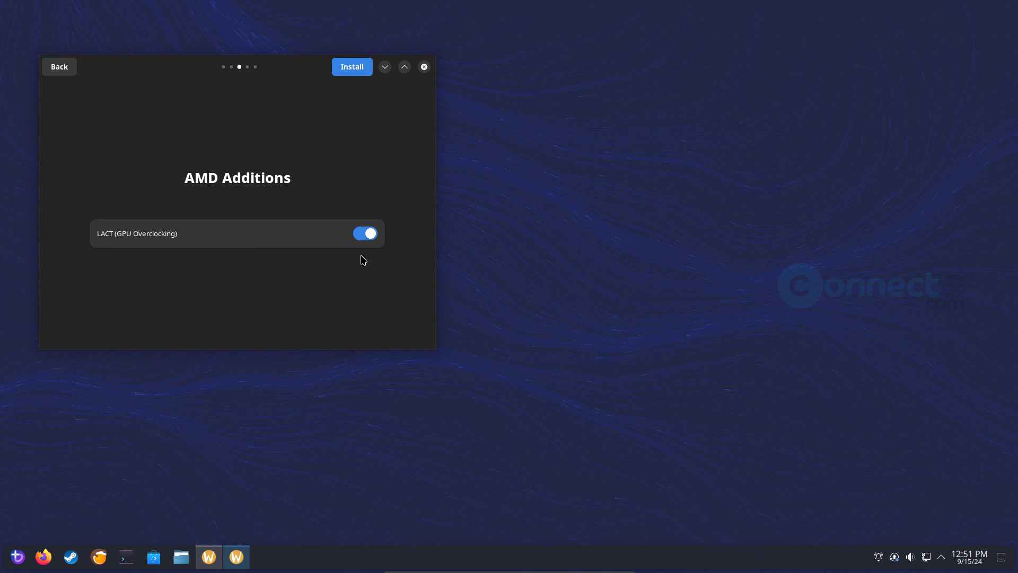
pyautogui.click(366, 233)
pyautogui.click(352, 73)
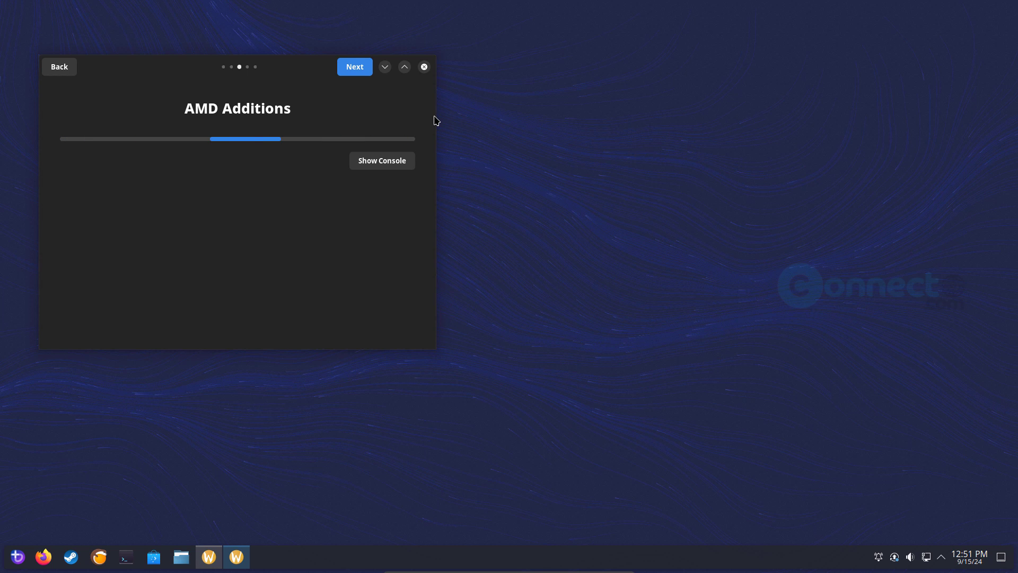
pyautogui.click(355, 68)
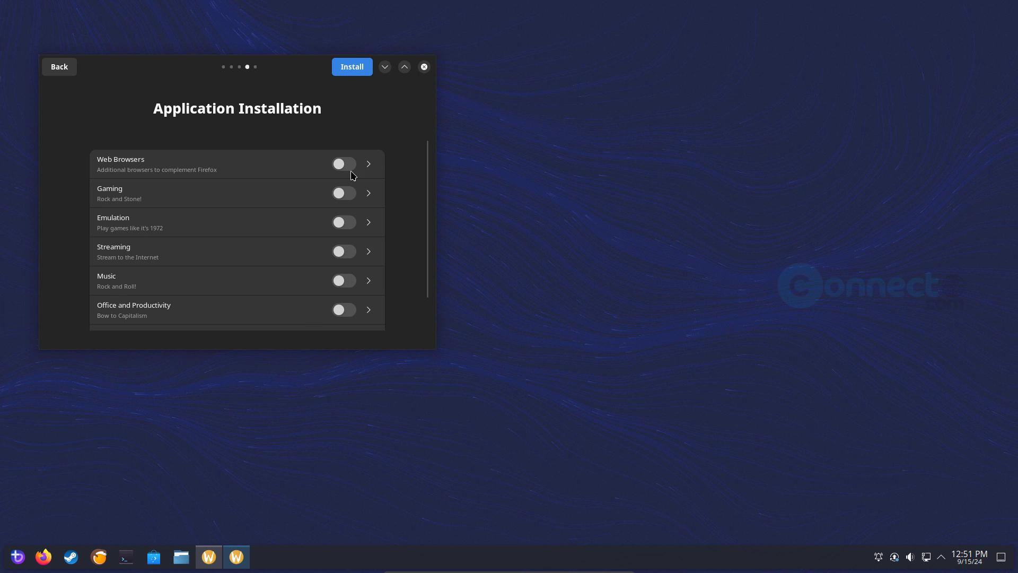
# Examine the applications offered under Web Browsers, Gaming, Emulation and Streaming, cancelling each list without selecting anything
pyautogui.click(368, 165)
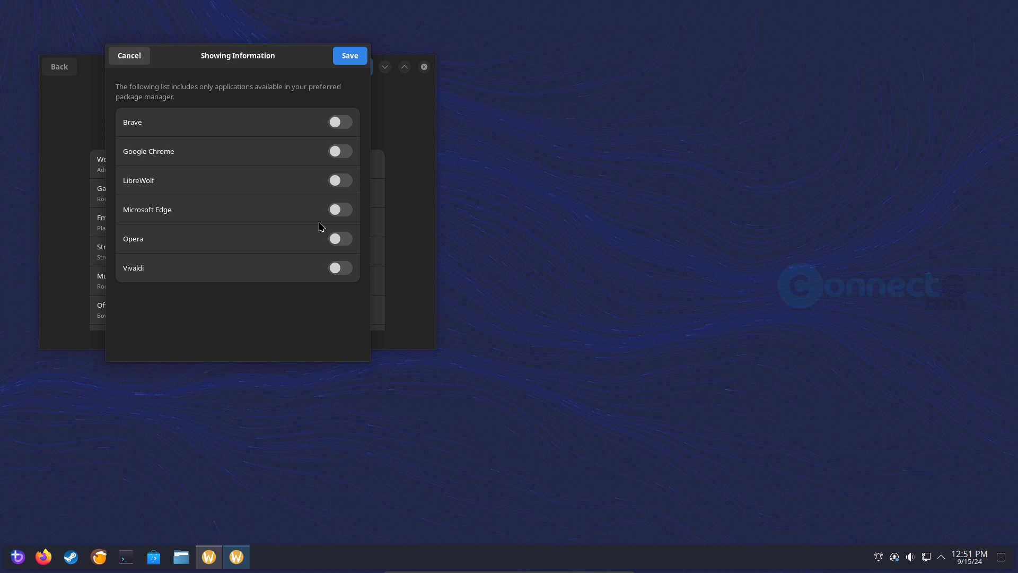
pyautogui.click(137, 56)
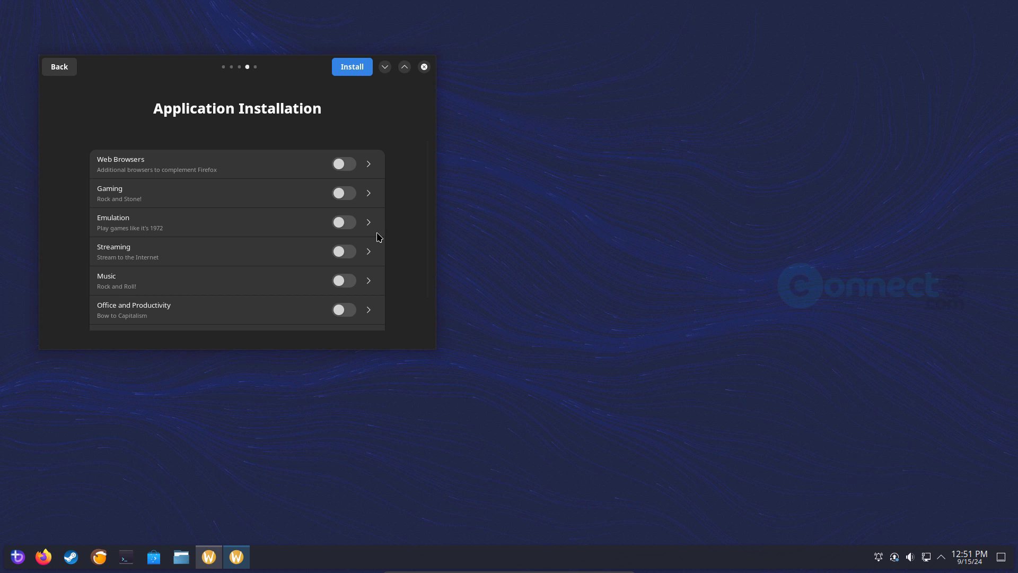
pyautogui.click(369, 193)
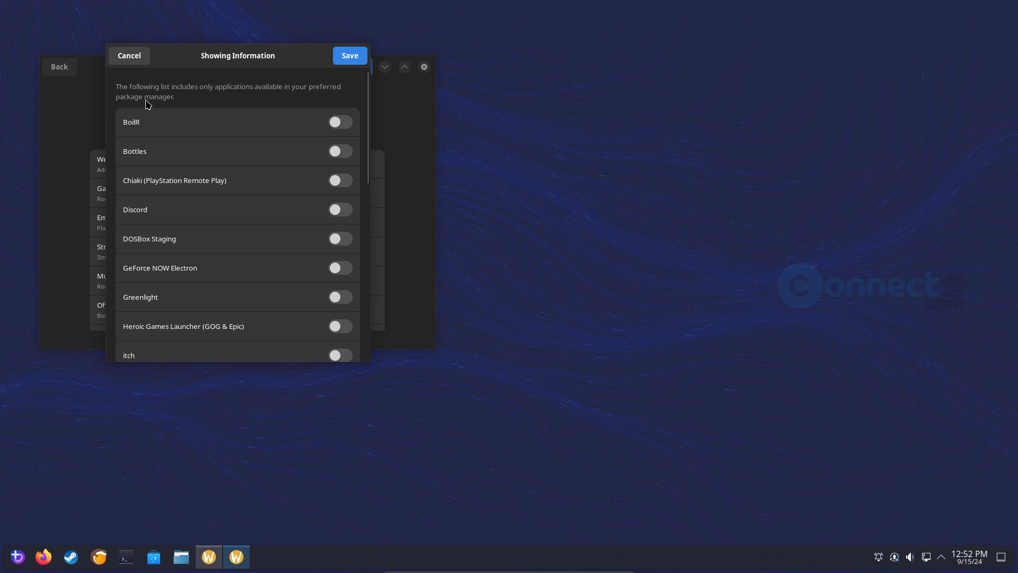
pyautogui.click(140, 60)
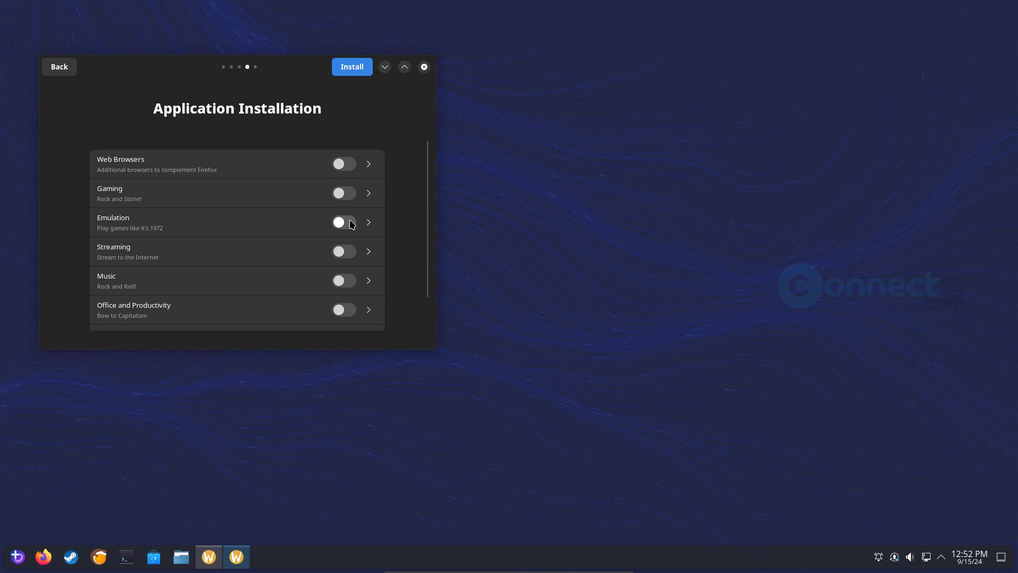
pyautogui.click(371, 222)
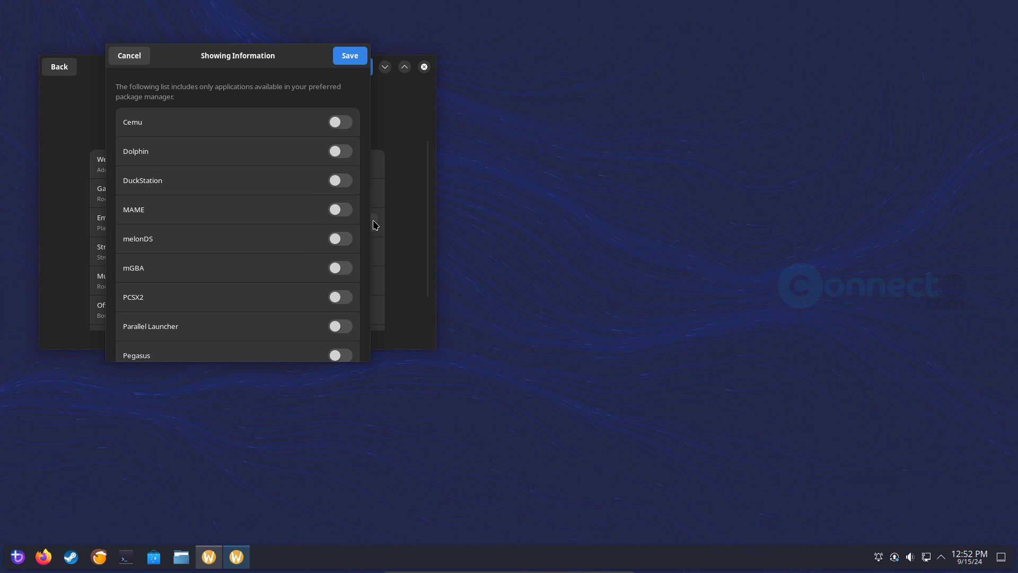
pyautogui.click(129, 61)
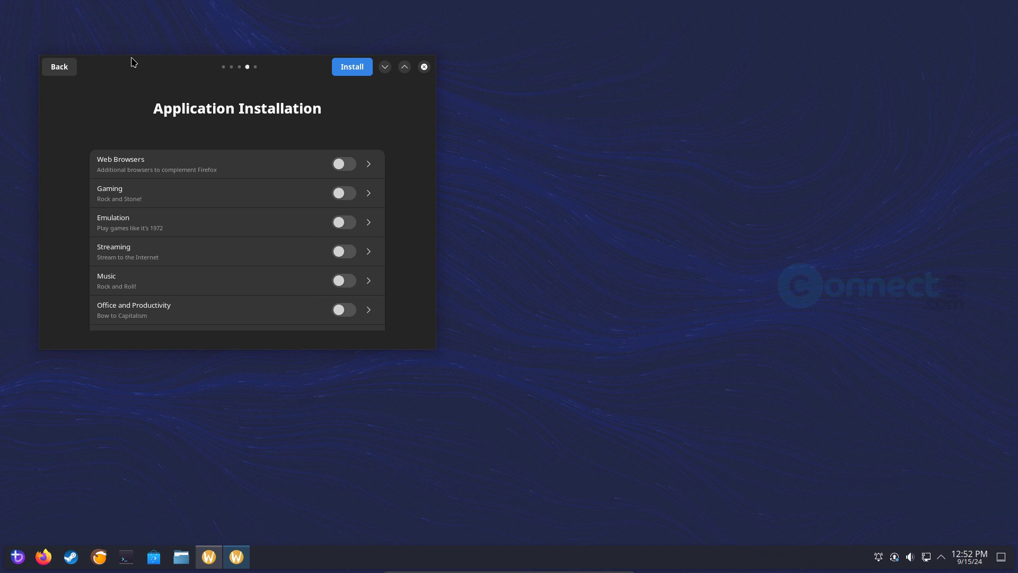
pyautogui.click(371, 252)
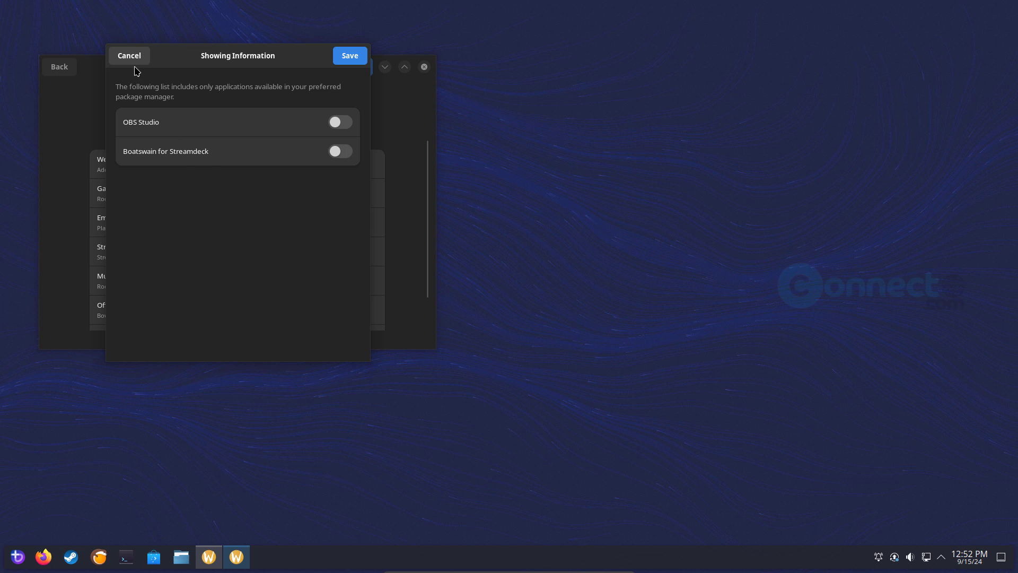
pyautogui.click(132, 60)
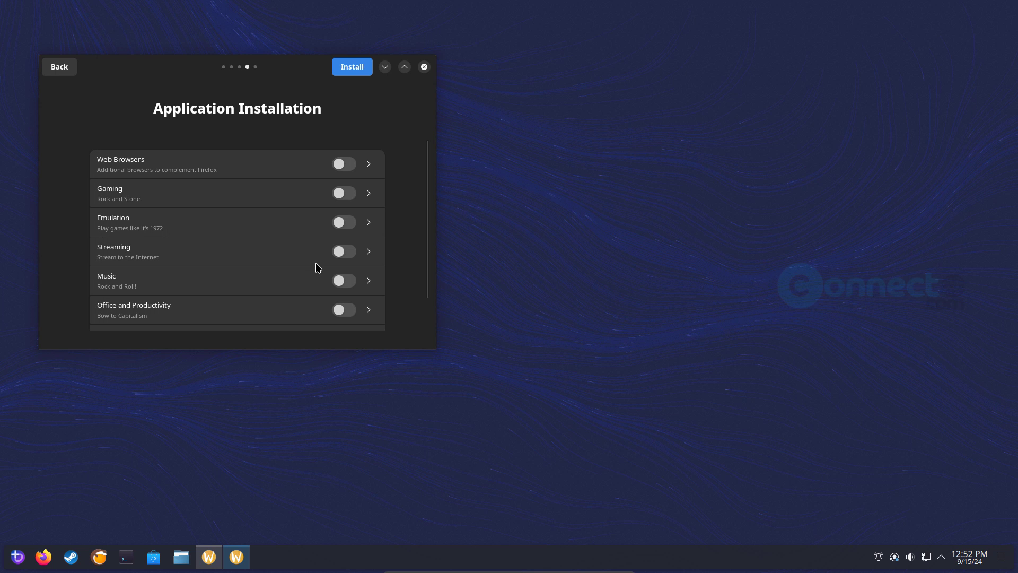
# Check the Office and Productivity applications without selecting any, and run the Application Installation stage with every category turned off
pyautogui.click(369, 312)
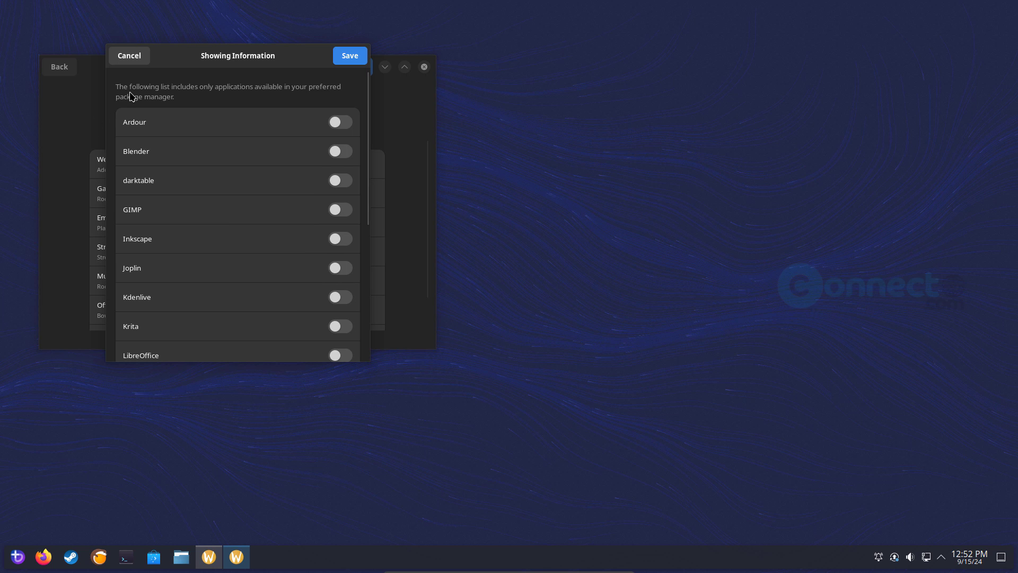
pyautogui.click(133, 58)
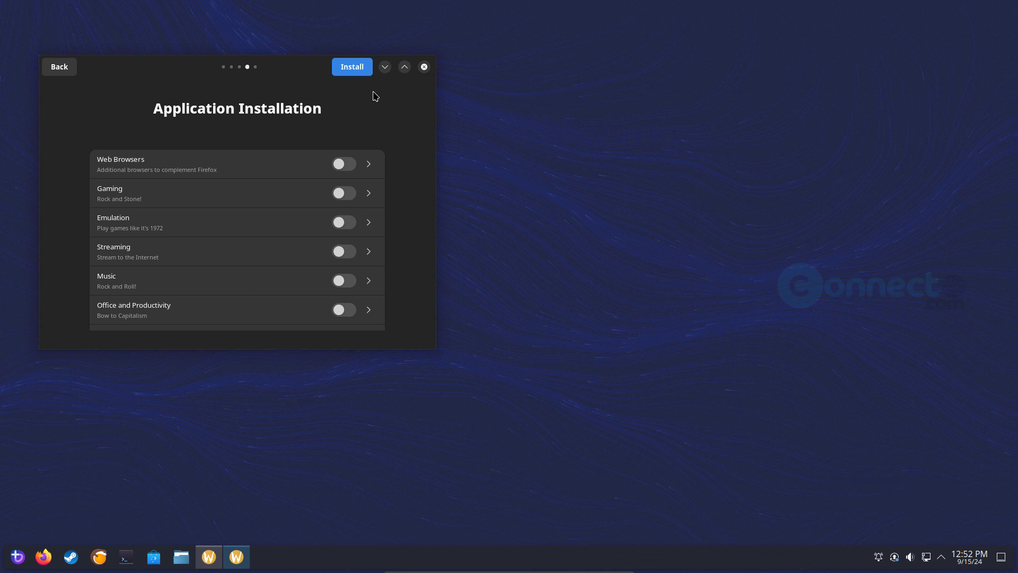
pyautogui.click(360, 73)
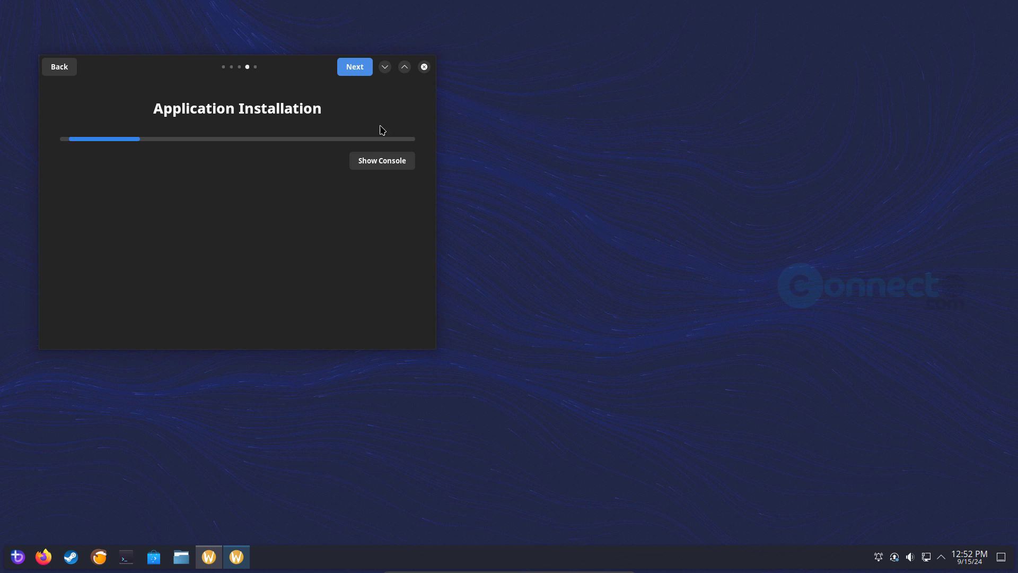
pyautogui.click(363, 72)
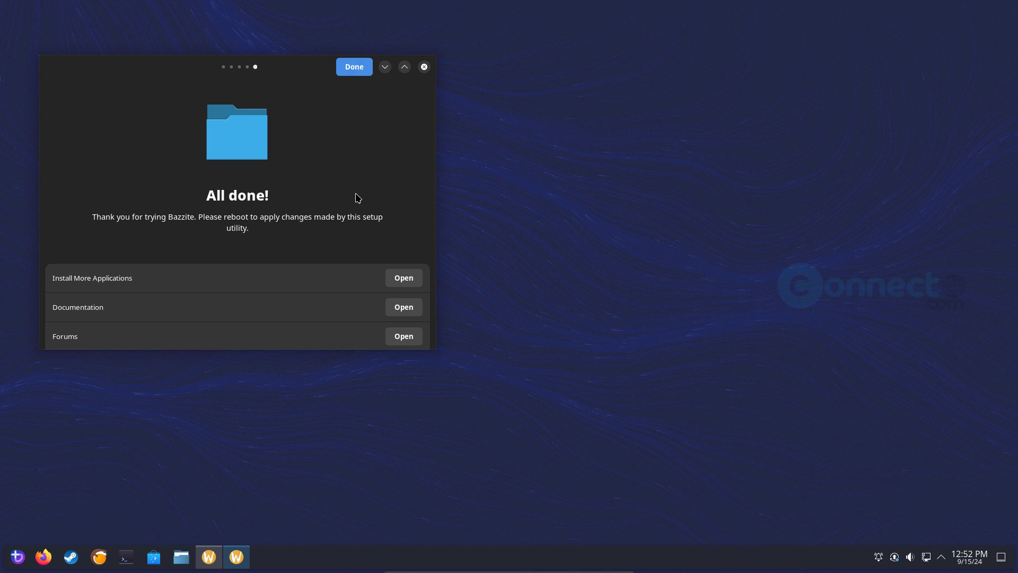
# Review the follow-up options on the "All done!" page and finish the setup utility without rebooting
pyautogui.scroll(-2, 358, 212)
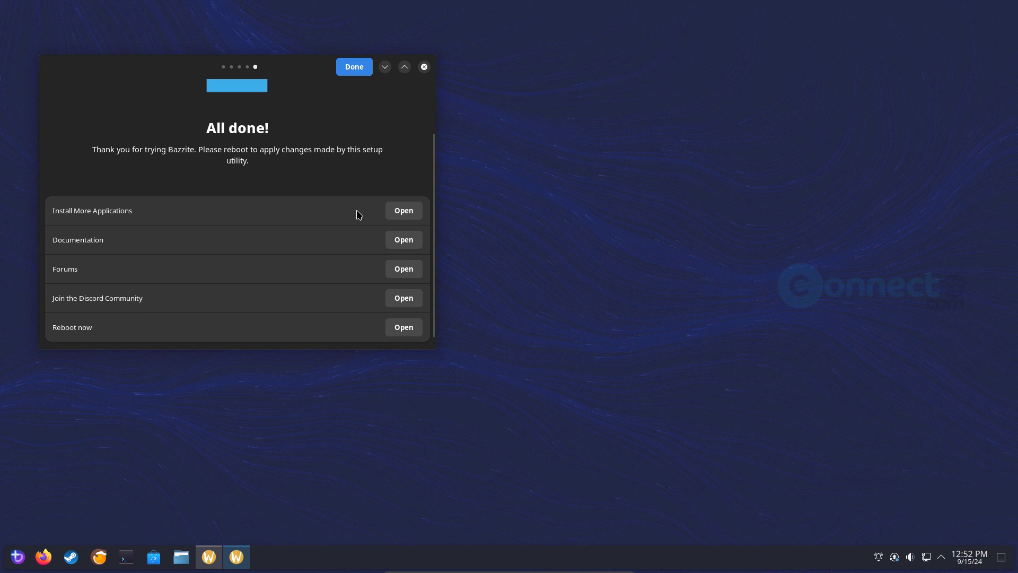
pyautogui.scroll(-1, 359, 214)
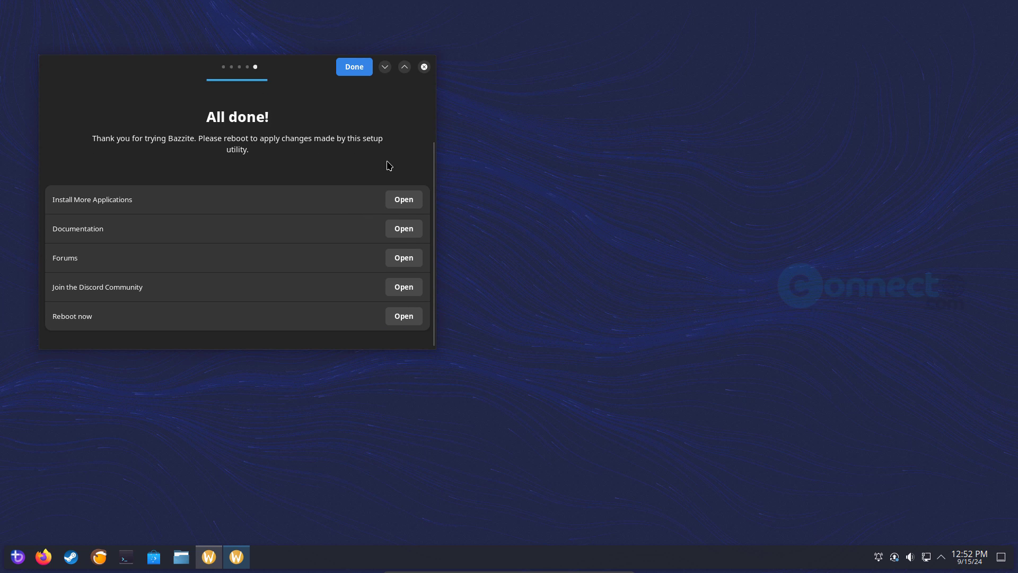
pyautogui.click(362, 69)
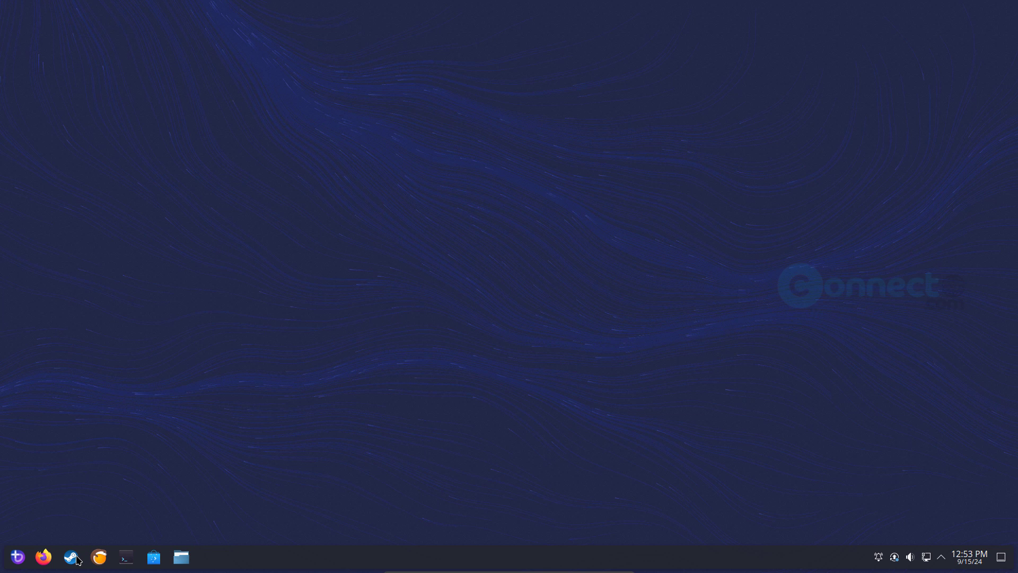
# Open the desktop's application launcher and look over its favorite applications and categories
pyautogui.click(15, 565)
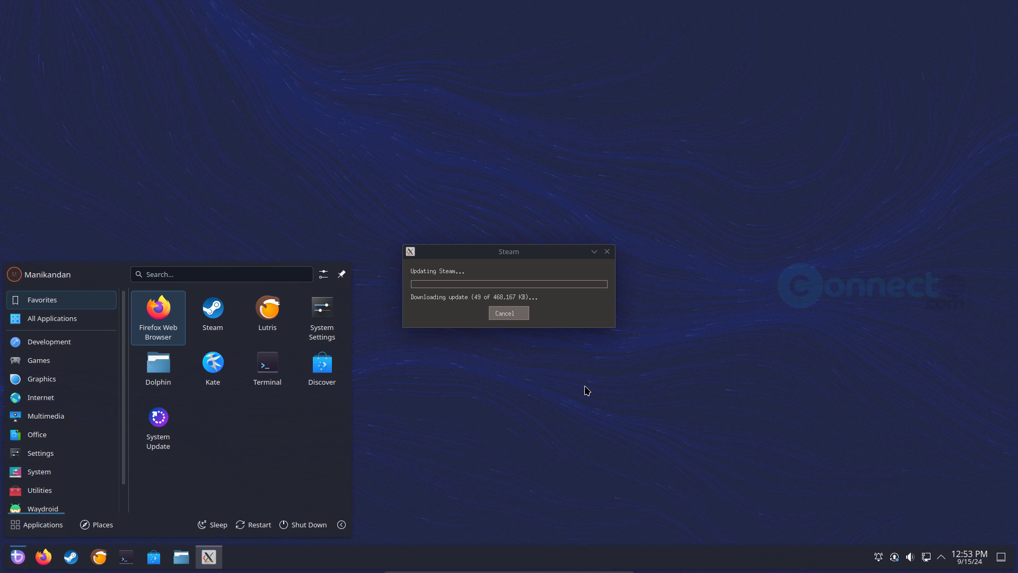
pyautogui.click(487, 258)
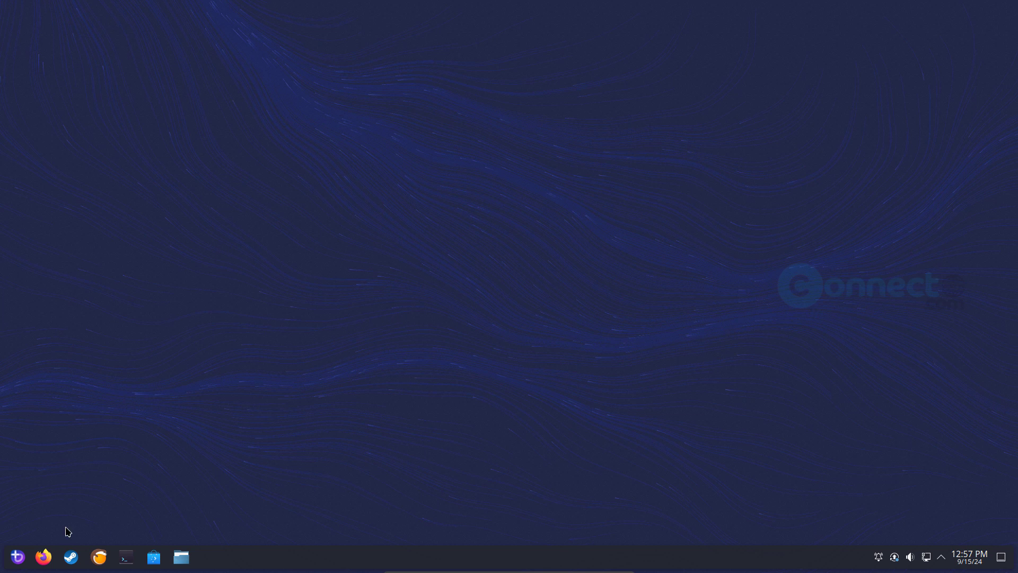
pyautogui.click(19, 567)
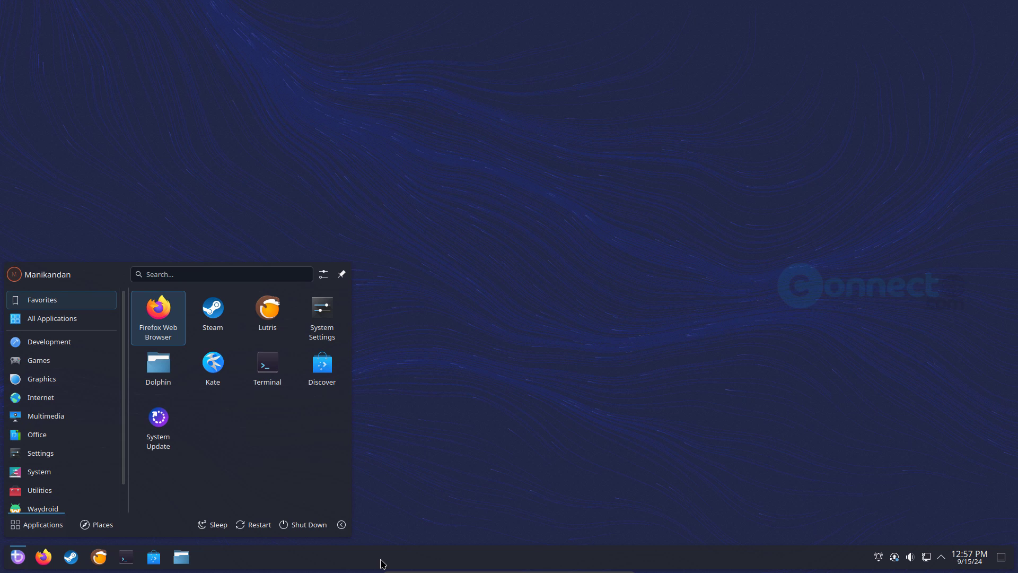
pyautogui.moveTo(476, 572)
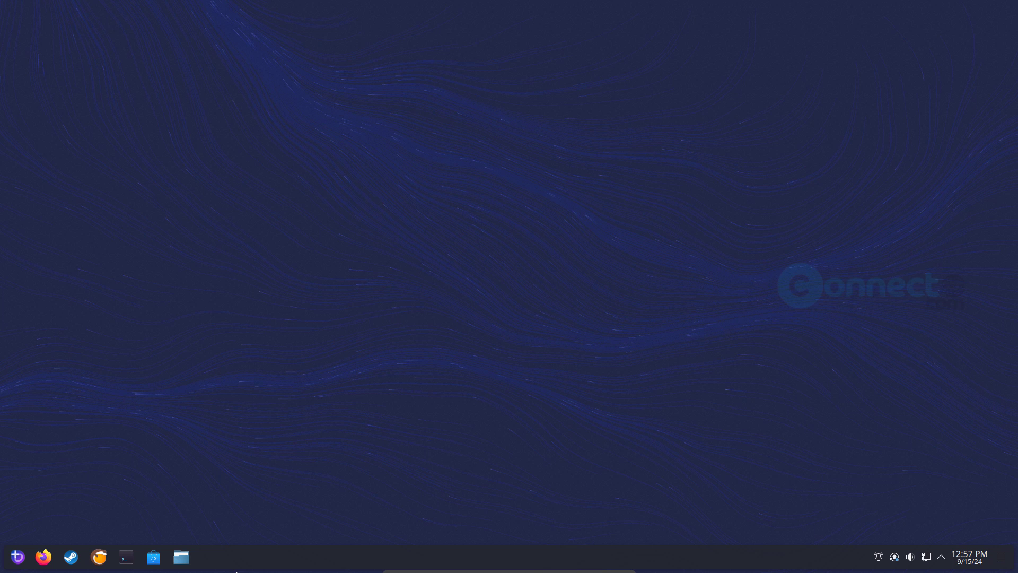
pyautogui.click(25, 564)
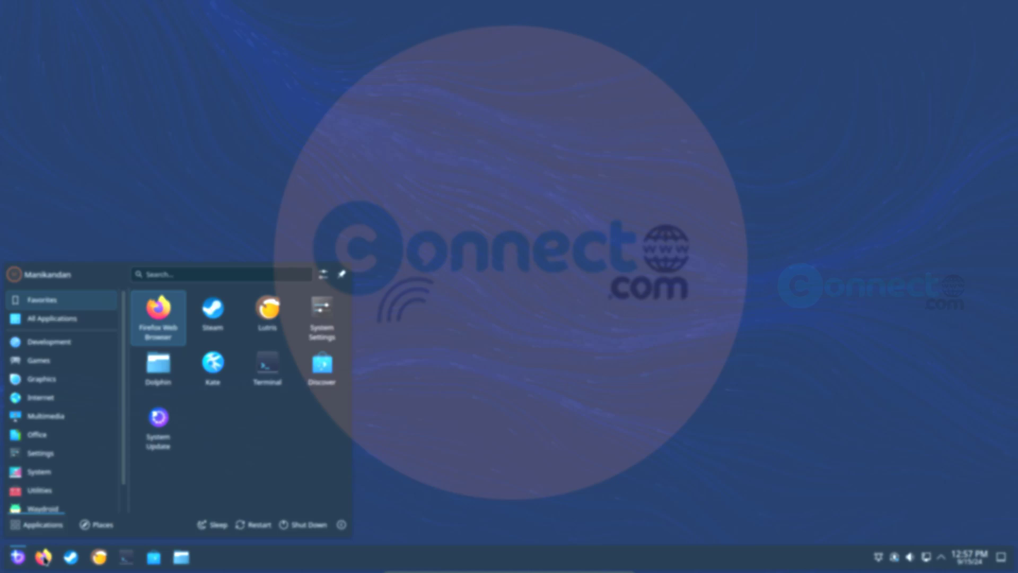